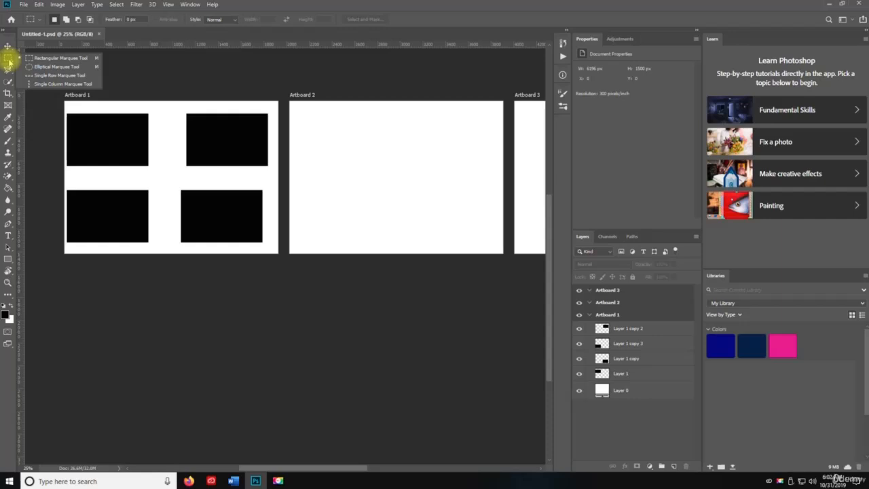
Create a new 2100 × 1500 px document at 300 pixels/inch with a white background, with the Rectangular Marquee tool active
{"action": "left_click", "coordinate": [42, 60]}
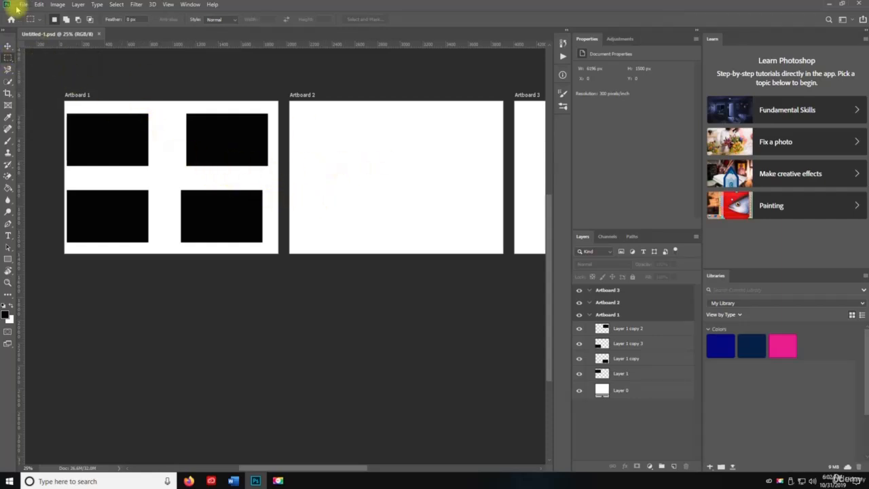
{"action": "left_click", "coordinate": [23, 5]}
{"action": "left_click", "coordinate": [31, 16]}
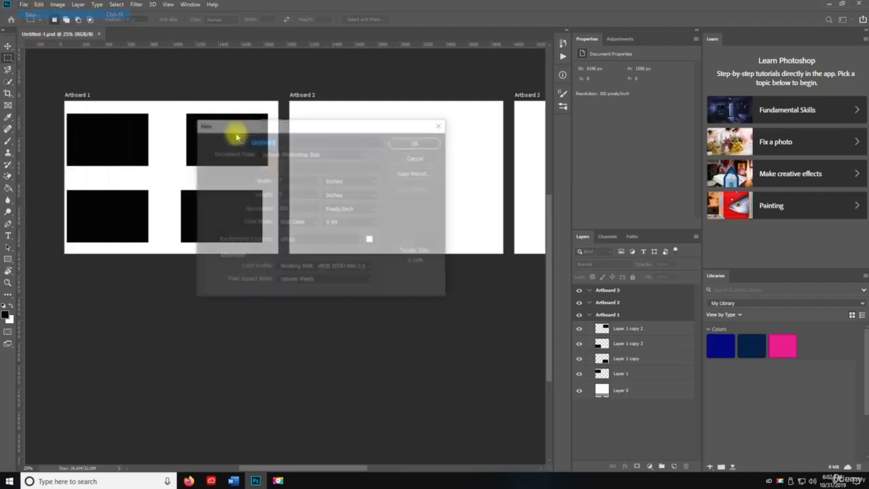
{"action": "left_click", "coordinate": [421, 143]}
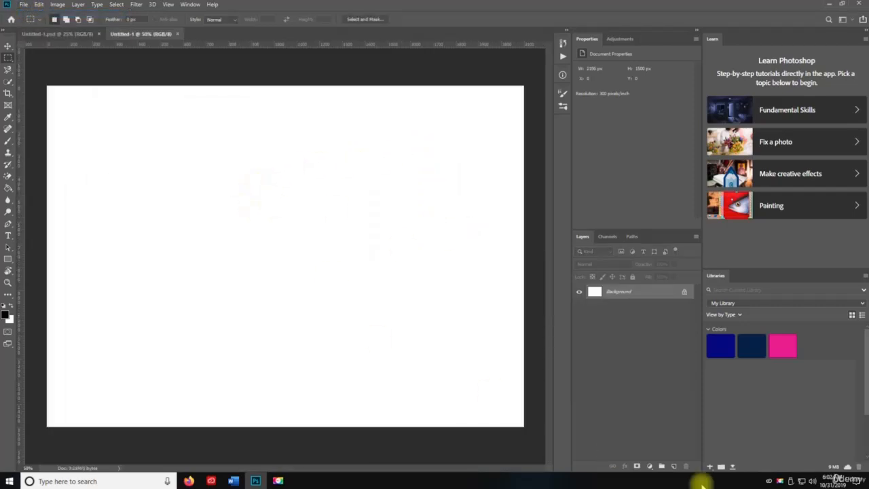
On a new layer, fill a marquee rectangle of about 1.99 × 1.46 in with black and duplicate it into a two-by-two grid
{"action": "left_click", "coordinate": [674, 467]}
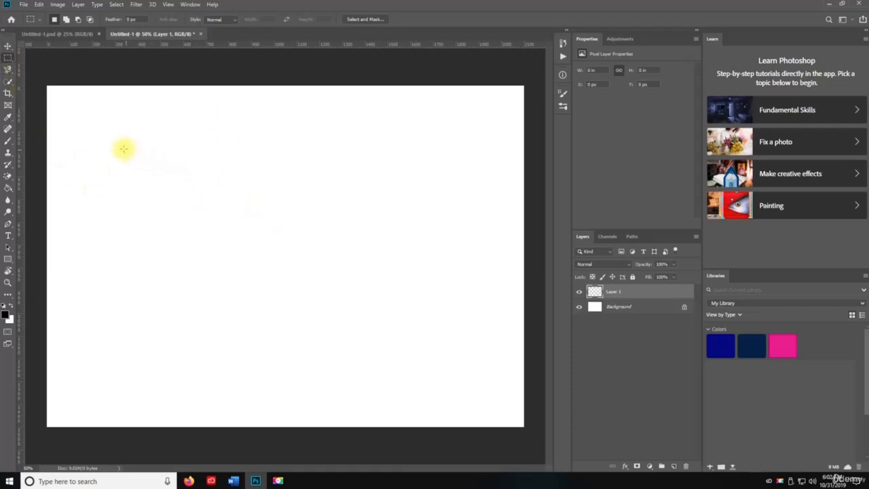
{"action": "left_click_drag", "start_coordinate": [72, 105], "coordinate": [207, 203]}
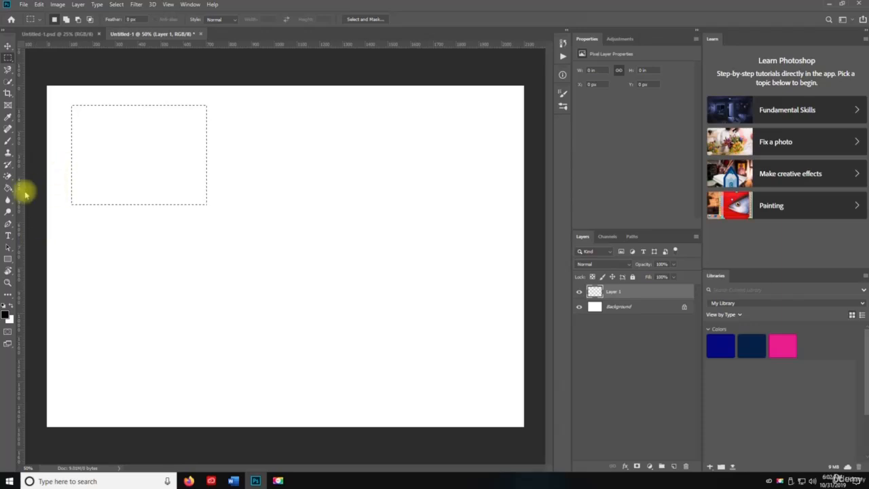
{"action": "key", "text": "g"}
{"action": "left_click", "coordinate": [114, 136]}
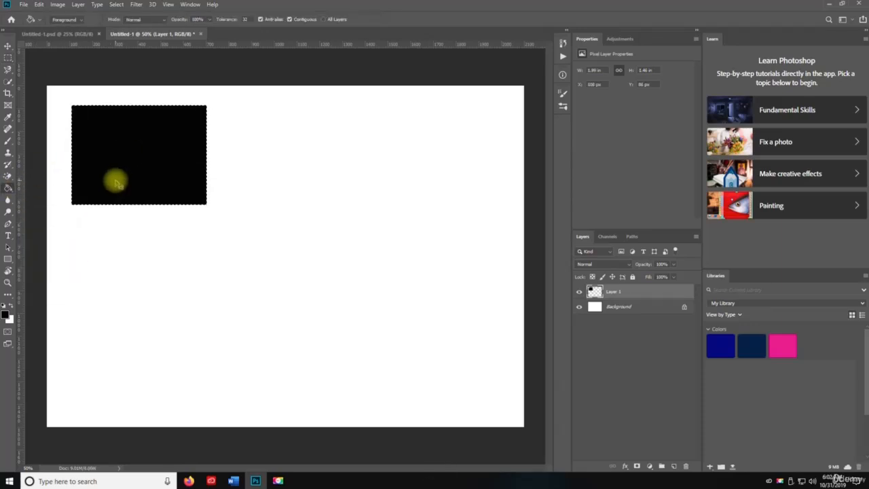
{"action": "key", "text": "ctrl+d"}
{"action": "key", "text": "v"}
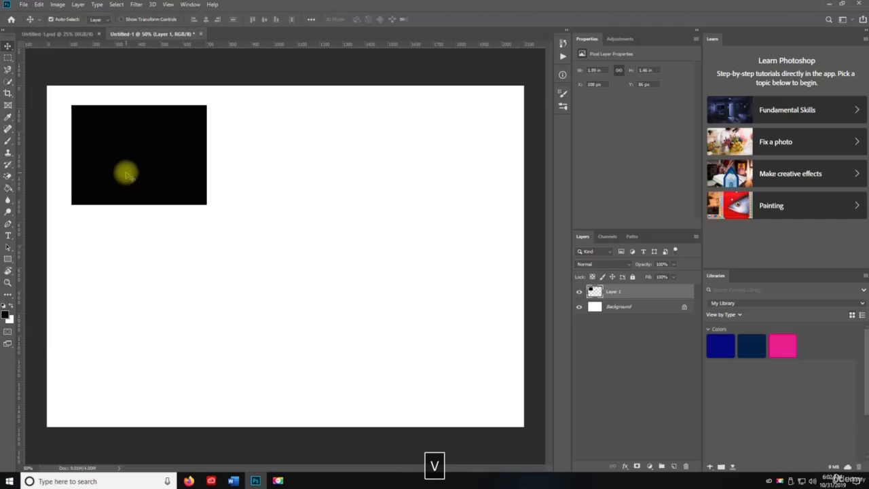
{"action": "left_click_drag", "start_coordinate": [118, 194], "coordinate": [258, 146]}
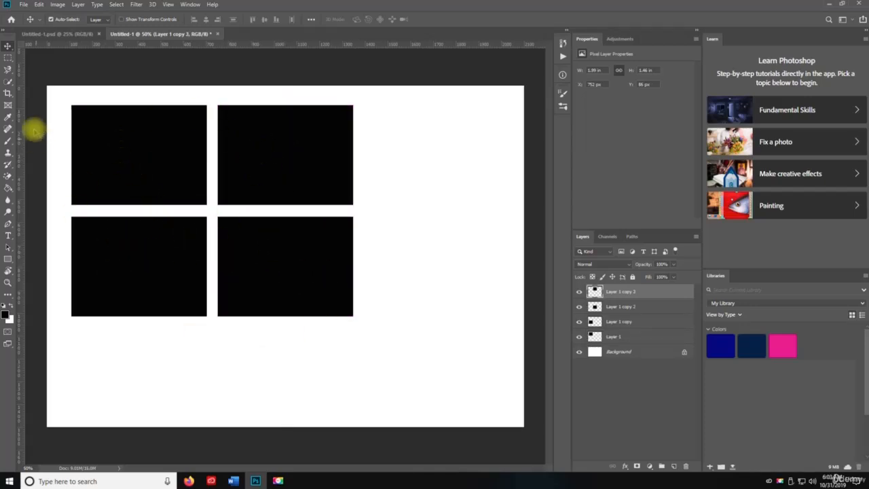
{"action": "left_click", "coordinate": [8, 61]}
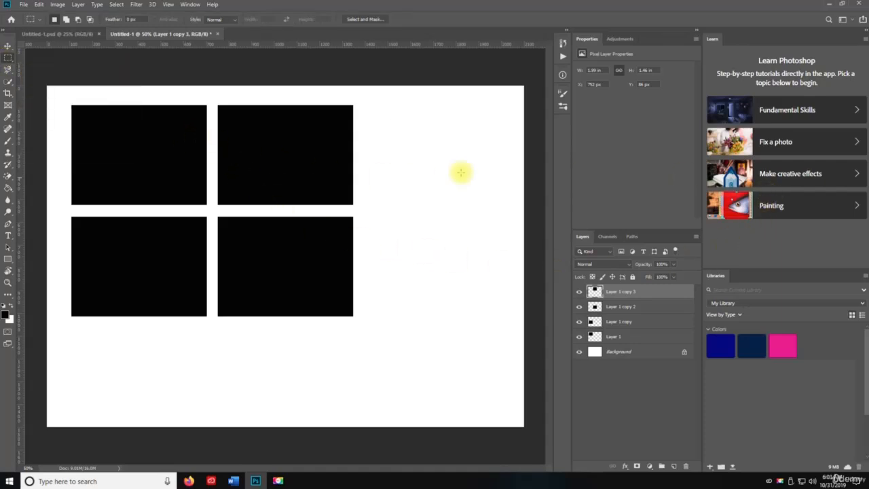
{"action": "mouse_move", "coordinate": [396, 105]}
{"action": "left_mouse_down"}
{"action": "mouse_move", "coordinate": [396, 297]}
{"action": "mouse_move", "coordinate": [440, 311]}
{"action": "left_mouse_up"}
{"action": "key", "text": "g"}
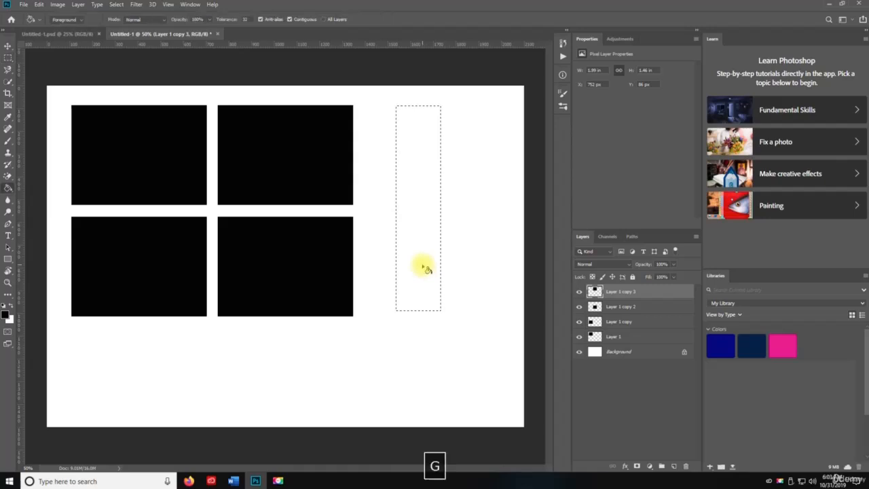
{"action": "left_click", "coordinate": [421, 265]}
{"action": "key", "text": "ctrl+z"}
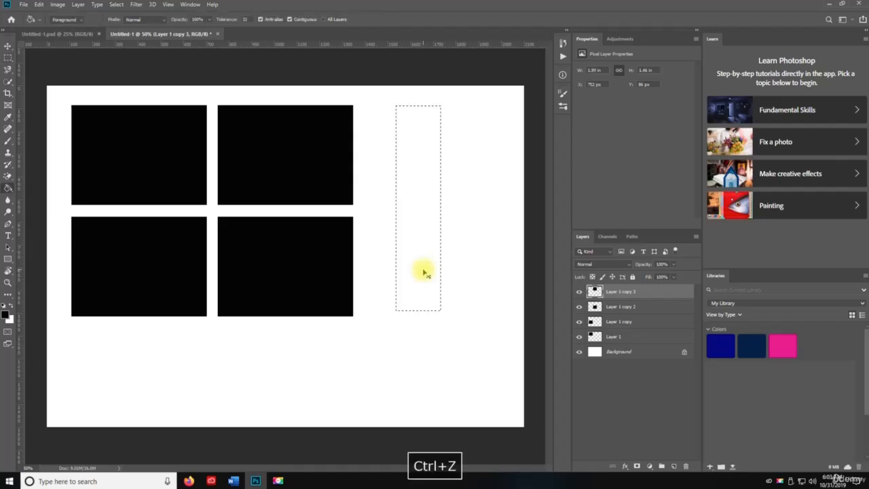
{"action": "key", "text": "ctrl+d"}
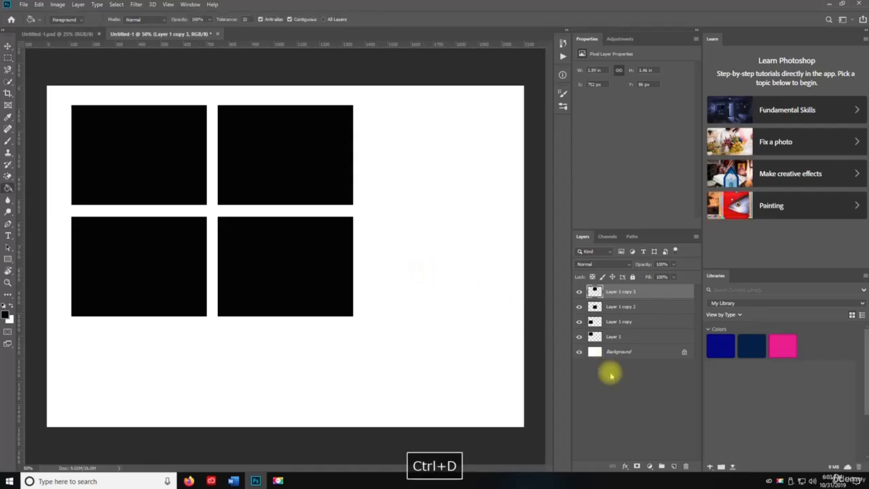
On a new layer, fill a tall black bar of about 0.47 × 3.08 in beside the grid and duplicate it to its right
{"action": "left_click", "coordinate": [675, 467]}
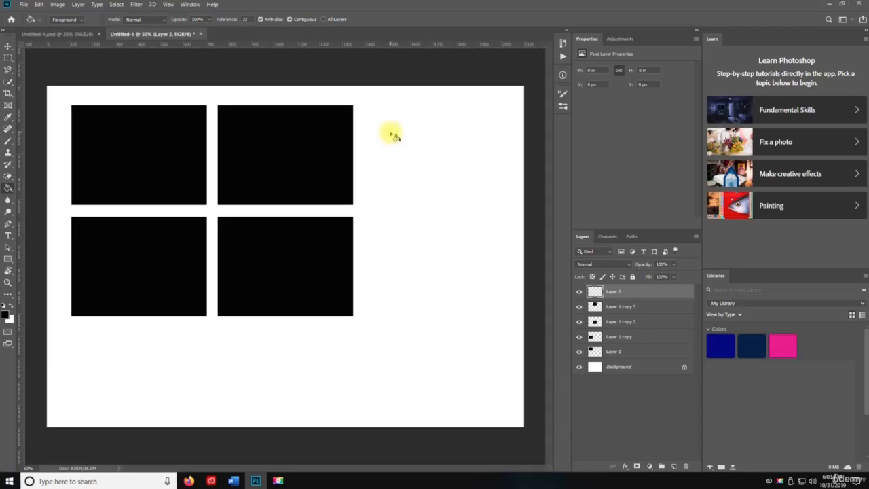
{"action": "key", "text": "m"}
{"action": "left_click_drag", "start_coordinate": [363, 106], "coordinate": [394, 315]}
{"action": "key", "text": "g"}
{"action": "left_click", "coordinate": [387, 299]}
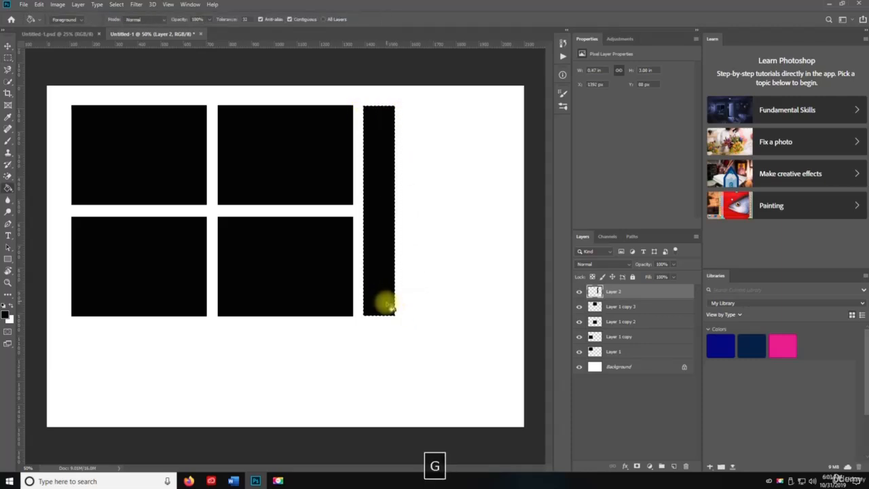
{"action": "key", "text": "ctrl+d"}
{"action": "key", "text": "v"}
{"action": "left_click_drag", "start_coordinate": [377, 231], "coordinate": [421, 232]}
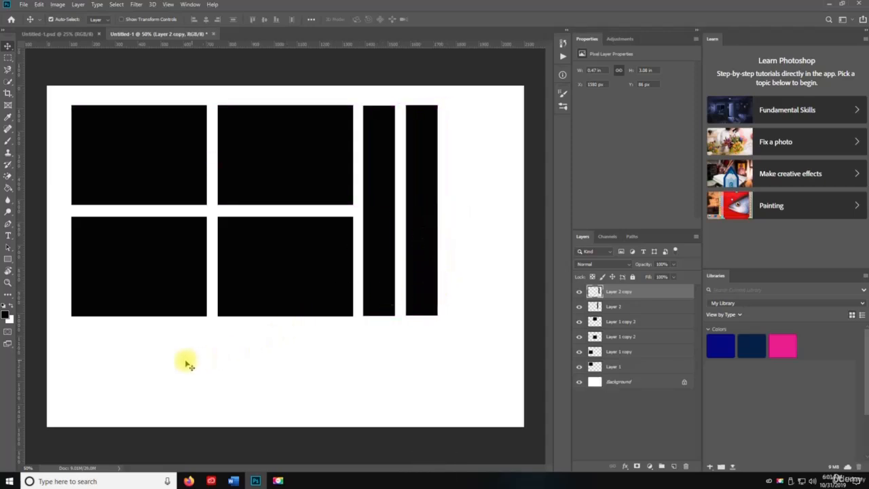
On a new layer, fill a horizontal black bar of about 5.37 × 0.27 in below the other shapes and deselect it
{"action": "key", "text": "m"}
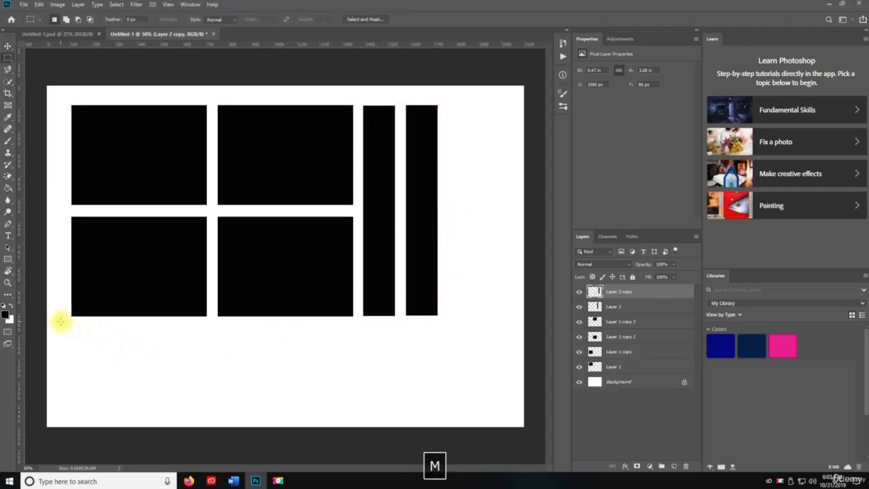
{"action": "left_click", "coordinate": [674, 466]}
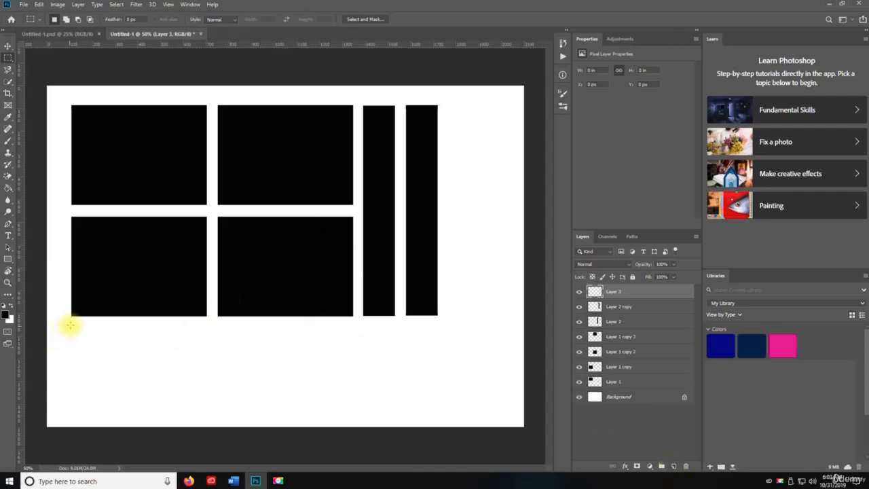
{"action": "mouse_move", "coordinate": [71, 322]}
{"action": "left_mouse_down"}
{"action": "mouse_move", "coordinate": [176, 343]}
{"action": "mouse_move", "coordinate": [432, 340]}
{"action": "left_mouse_up"}
{"action": "key", "text": "g"}
{"action": "left_click", "coordinate": [428, 335]}
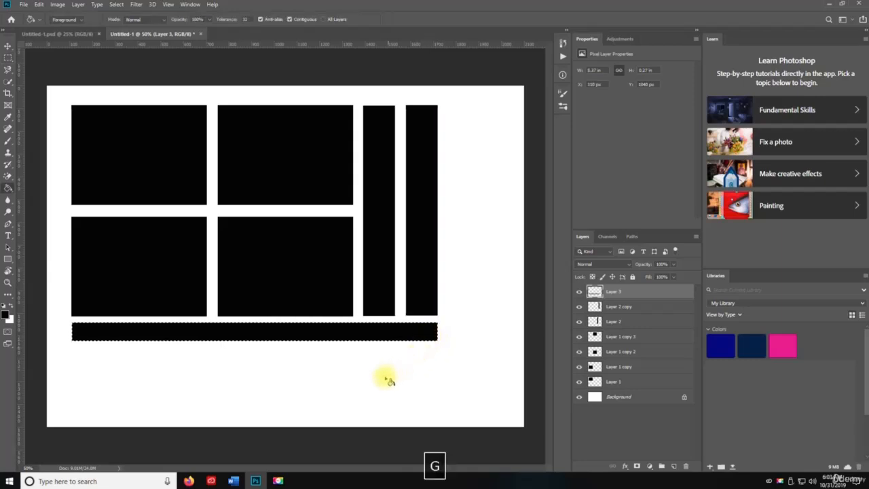
{"action": "key", "text": "ctrl+d"}
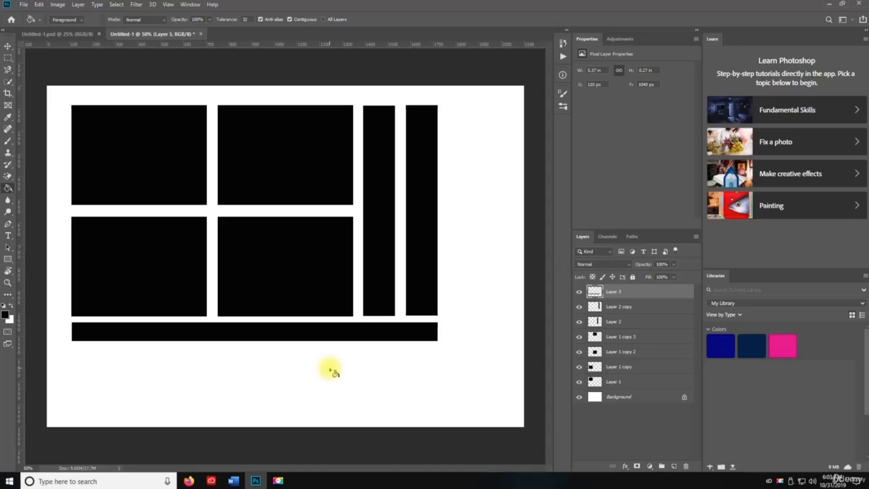
Switch from the Rectangular Marquee to the Elliptical Marquee tool
{"action": "left_click", "coordinate": [8, 58]}
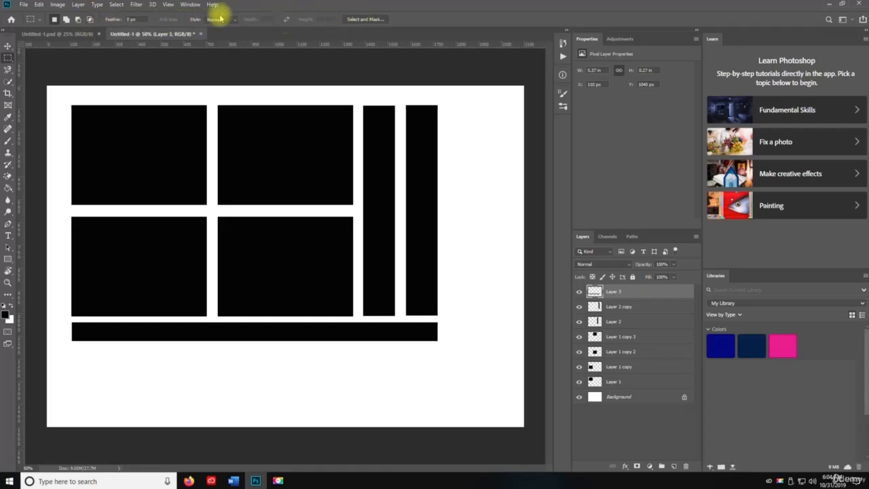
{"action": "right_click", "coordinate": [8, 59]}
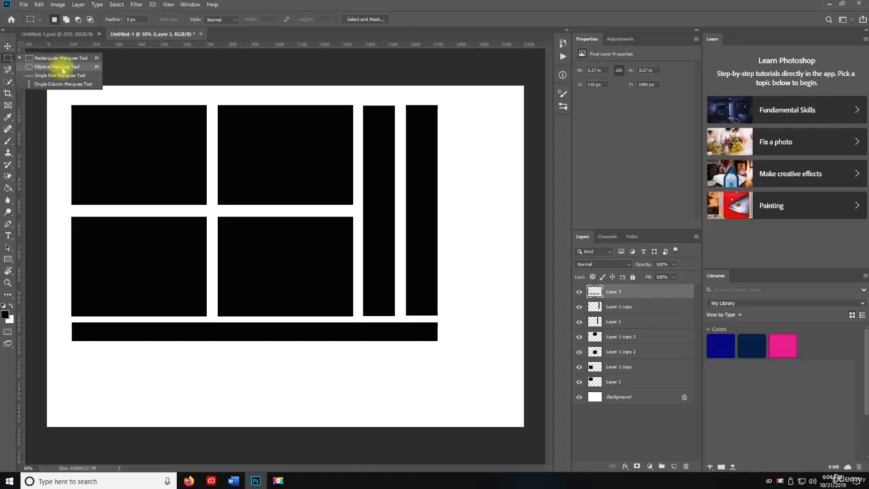
{"action": "left_click", "coordinate": [62, 69]}
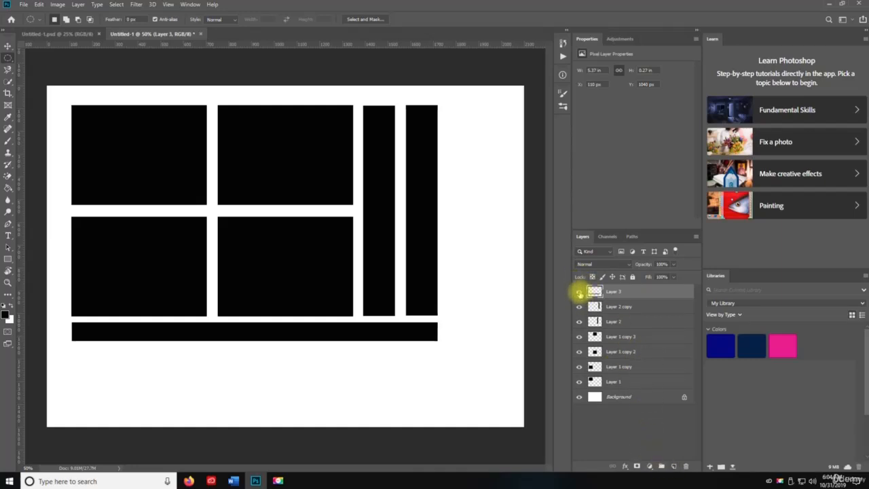
Hide all seven black shape layers and show them again
{"action": "left_click_drag", "start_coordinate": [579, 292], "coordinate": [580, 370]}
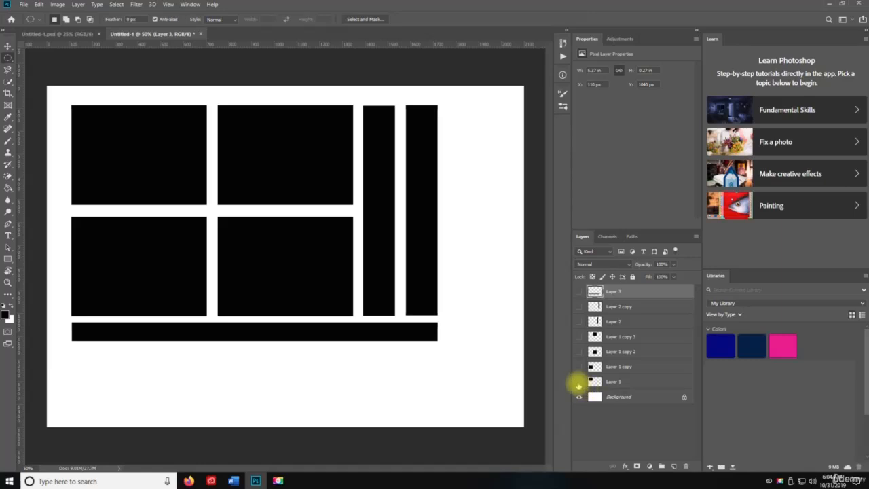
{"action": "left_click", "coordinate": [578, 382]}
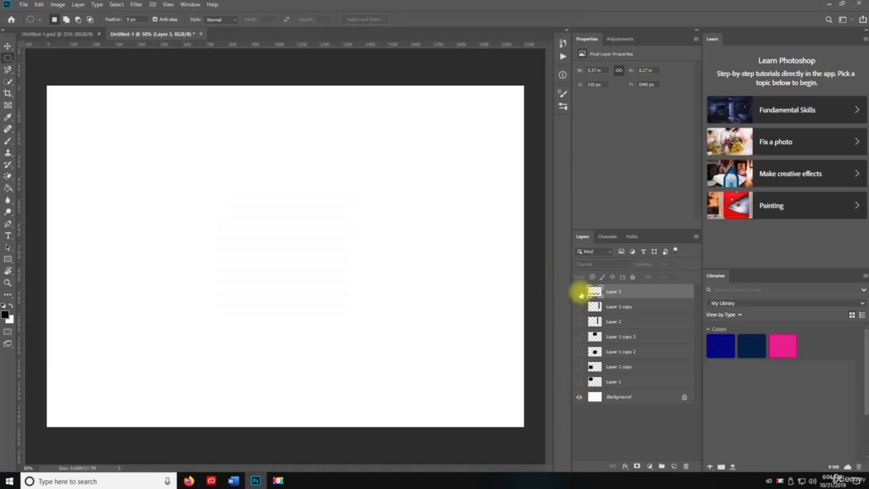
{"action": "left_click_drag", "start_coordinate": [579, 293], "coordinate": [581, 386]}
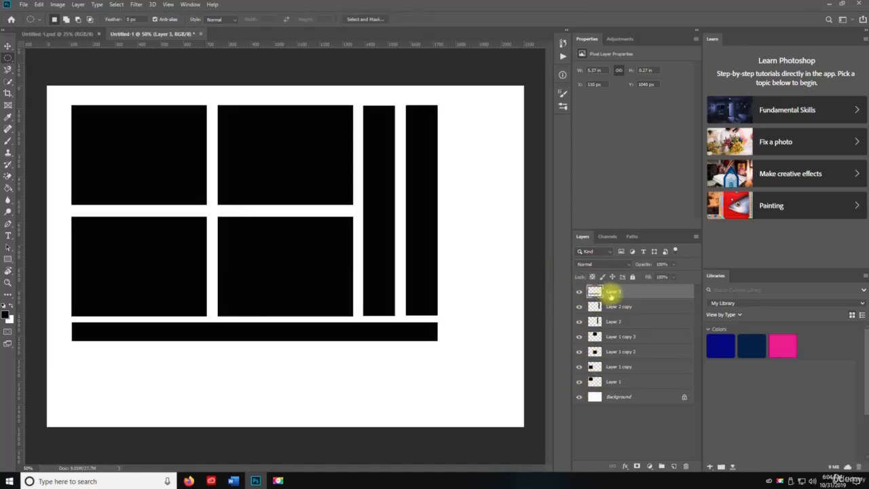
Select Layer 3 through Layer 1 and try to toggle their visibility together
{"action": "left_click", "coordinate": [616, 382], "text": "shift"}
{"action": "left_click", "coordinate": [579, 292]}
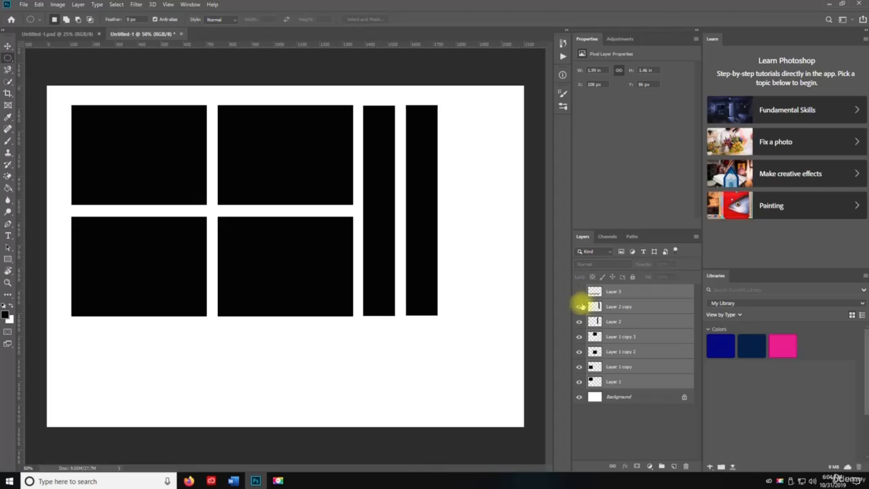
{"action": "left_click", "coordinate": [579, 292]}
{"action": "right_click", "coordinate": [609, 294]}
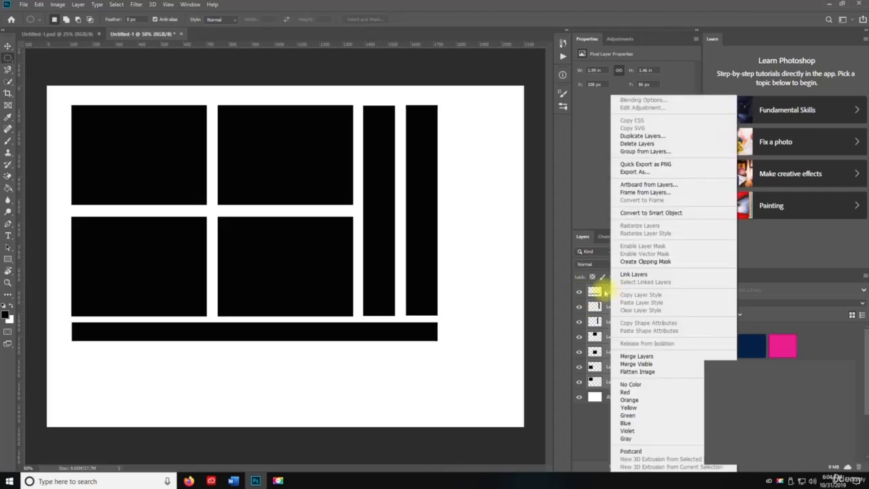
{"action": "left_click", "coordinate": [606, 293]}
Hide the selected shape layers, then clear the layer selection and restore their visibility
{"action": "left_click_drag", "start_coordinate": [579, 292], "coordinate": [576, 340]}
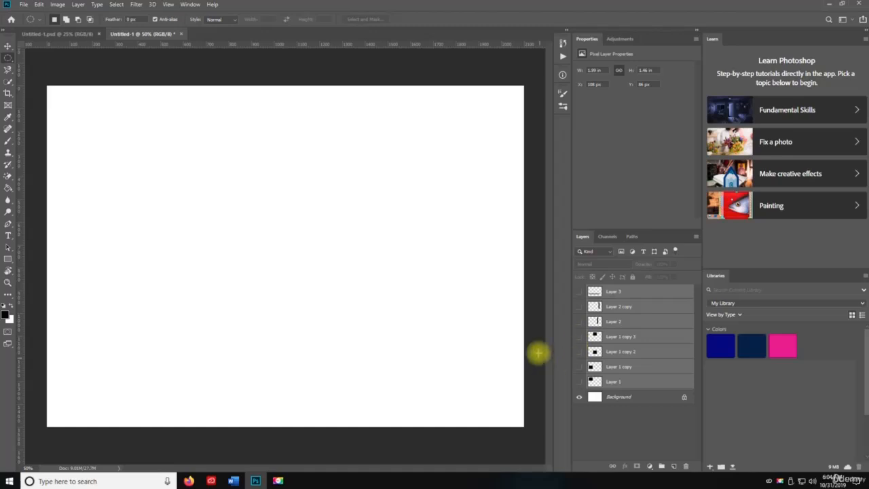
{"action": "left_click", "coordinate": [604, 413]}
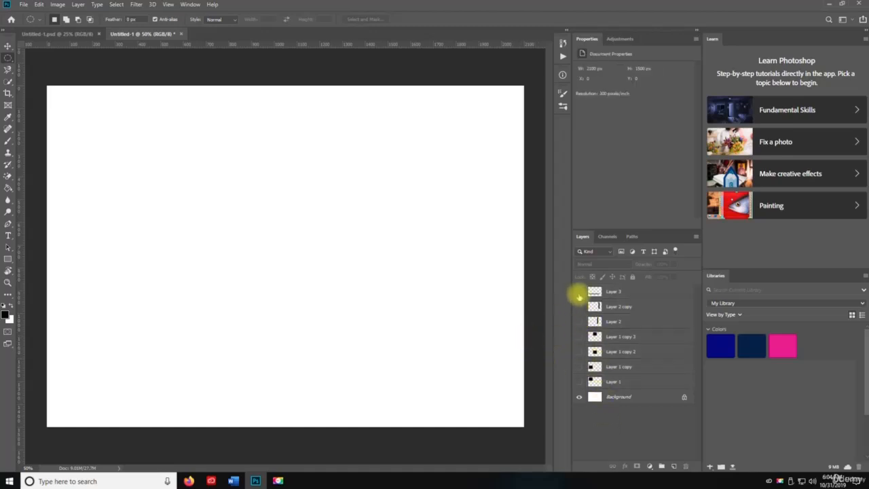
{"action": "left_click_drag", "start_coordinate": [578, 294], "coordinate": [578, 383]}
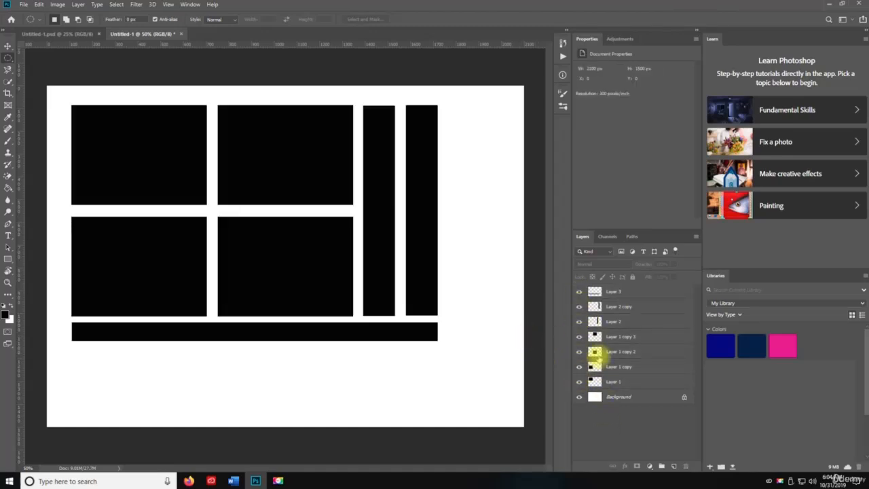
{"action": "key", "text": "ctrl+slash"}
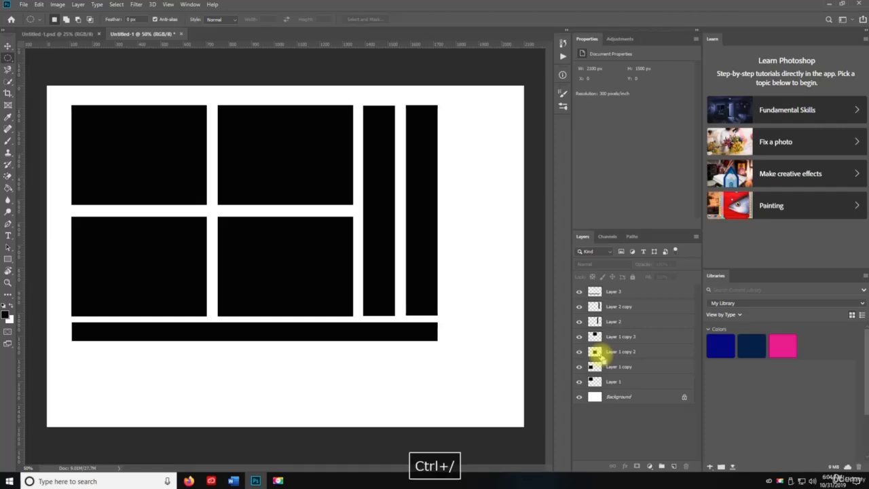
{"action": "key", "text": "ctrl+semicolon"}
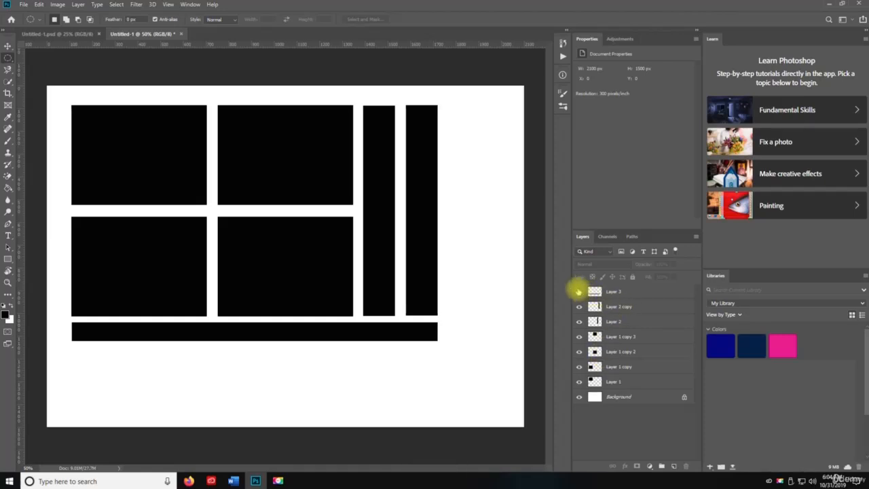
Hide the seven black shape layers and add a new empty layer, ready for the Elliptical Marquee tool
{"action": "left_click_drag", "start_coordinate": [579, 291], "coordinate": [580, 382]}
{"action": "key", "text": "v"}
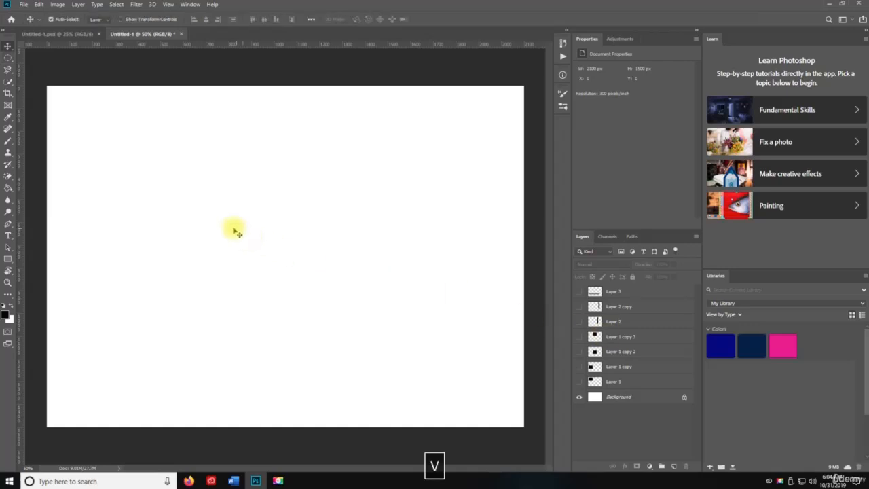
{"action": "left_click", "coordinate": [672, 467]}
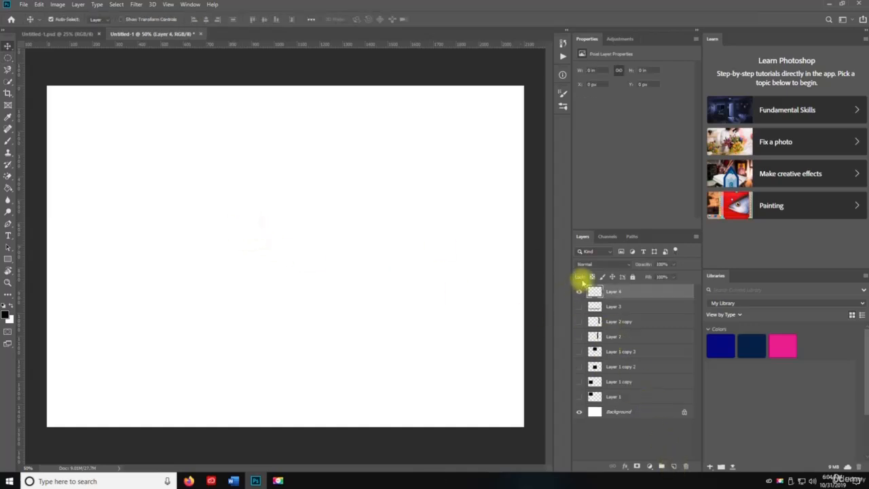
{"action": "left_click", "coordinate": [7, 58]}
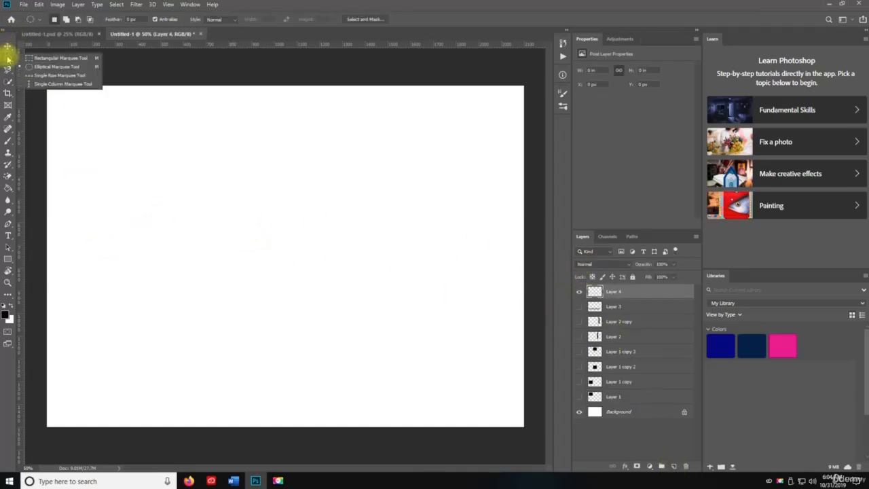
{"action": "left_click", "coordinate": [34, 67]}
{"action": "left_click_drag", "start_coordinate": [99, 114], "coordinate": [403, 280]}
{"action": "right_click", "coordinate": [403, 279]}
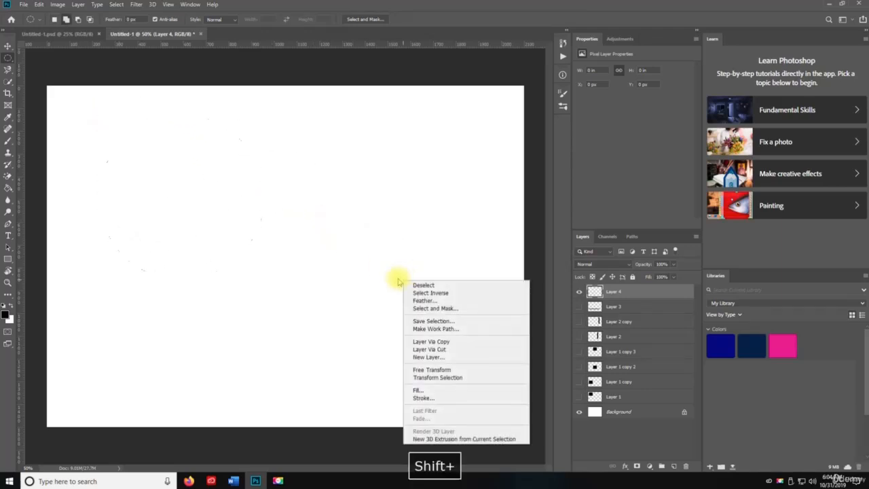
{"action": "key", "text": "ctrl+d"}
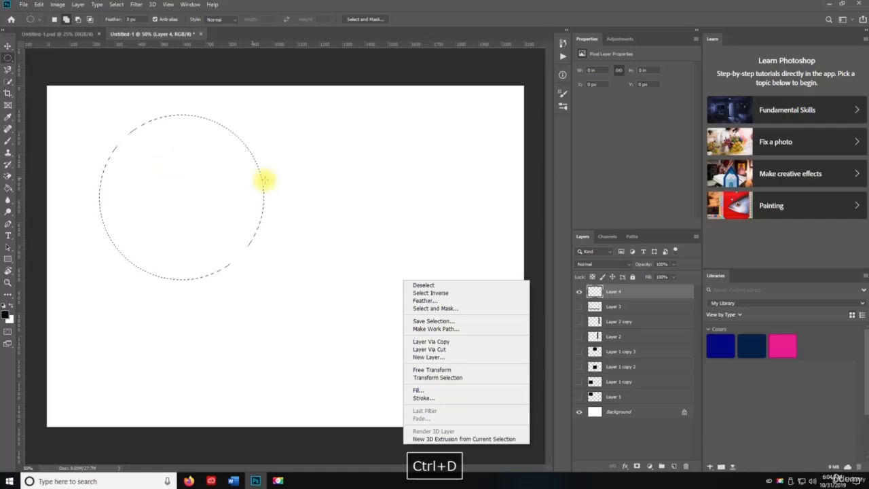
{"action": "left_click", "coordinate": [292, 225]}
{"action": "key", "text": "ctrl+d"}
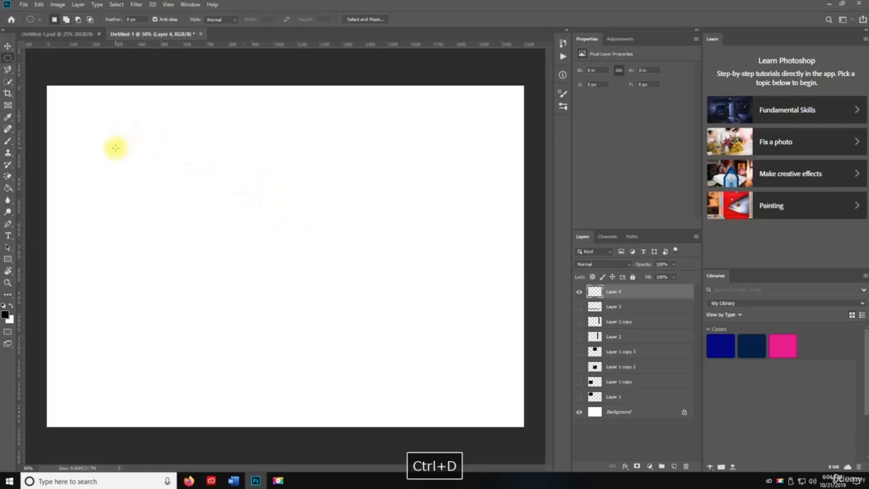
Select a circle of about 900 by 900 px on the new layer, fill it with black, and deselect
{"action": "left_click_drag", "start_coordinate": [116, 148], "coordinate": [458, 353]}
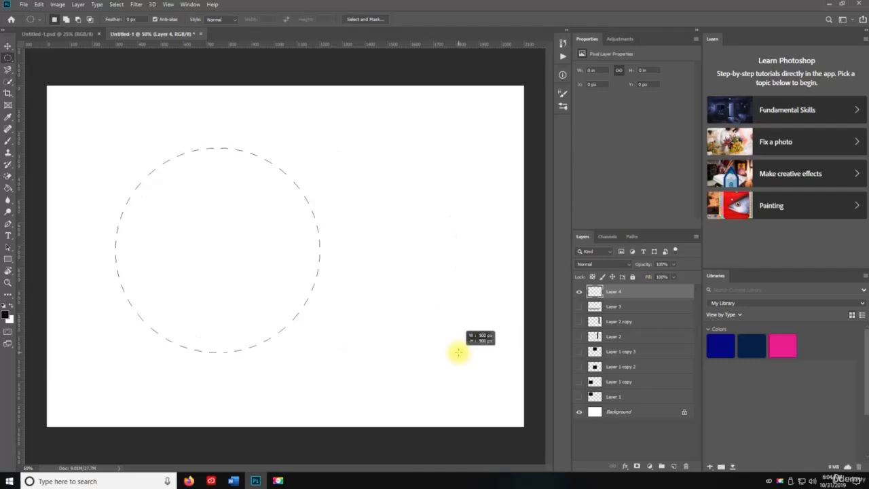
{"action": "left_click_drag", "start_coordinate": [458, 353], "coordinate": [458, 353]}
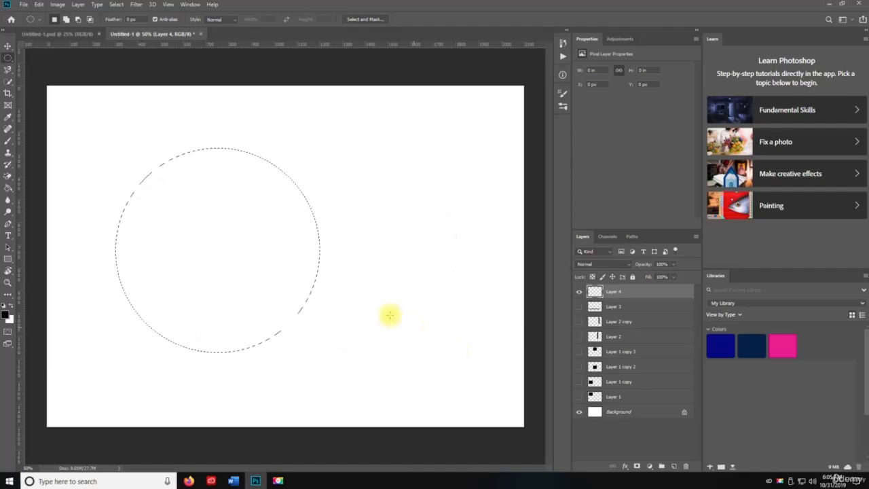
{"action": "key", "text": "g"}
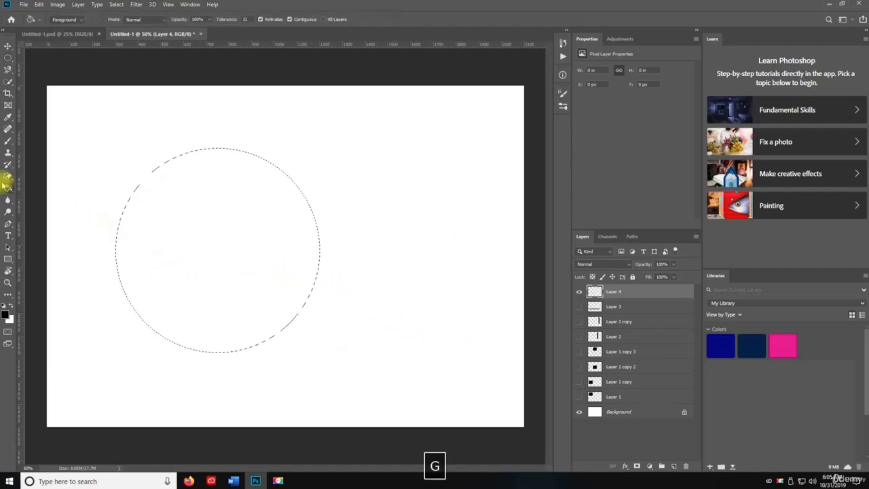
{"action": "left_click", "coordinate": [230, 231]}
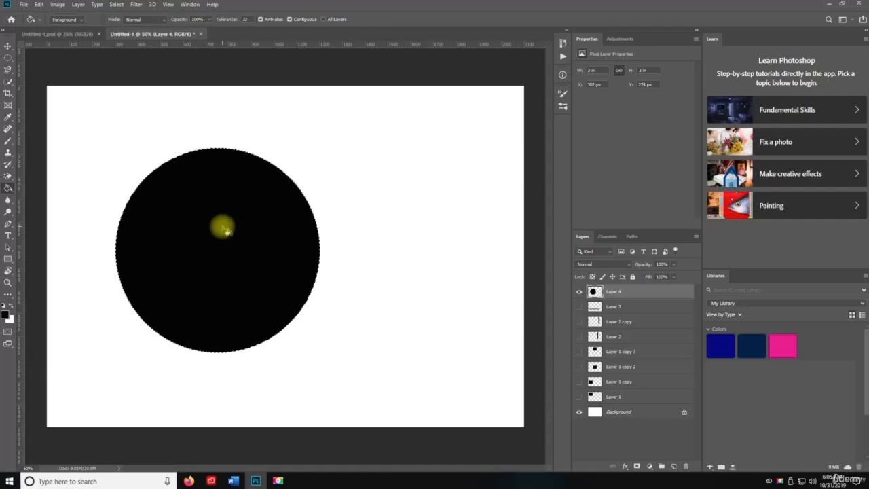
{"action": "key", "text": "v"}
{"action": "key", "text": "ctrl+d"}
Place a copy of the black circle to the lower right of the original and fill it with red (#d01818)
{"action": "key", "text": "v"}
{"action": "left_click_drag", "start_coordinate": [224, 241], "coordinate": [379, 280]}
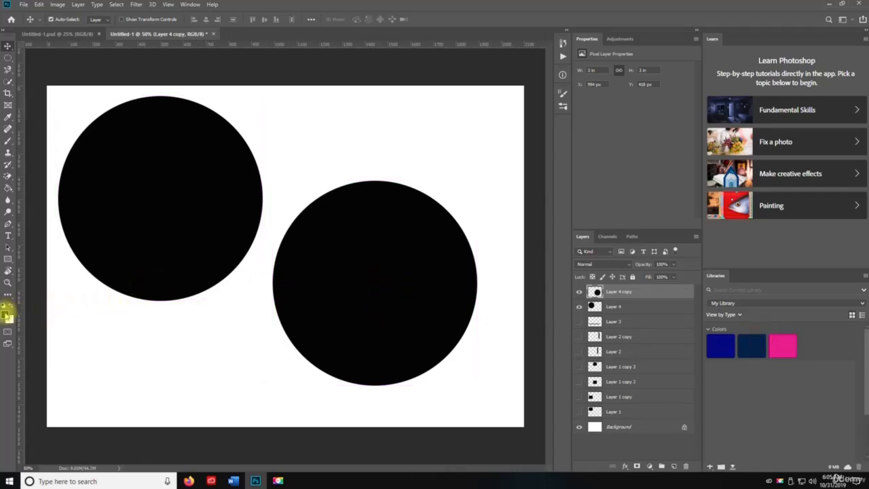
{"action": "left_click", "coordinate": [6, 311]}
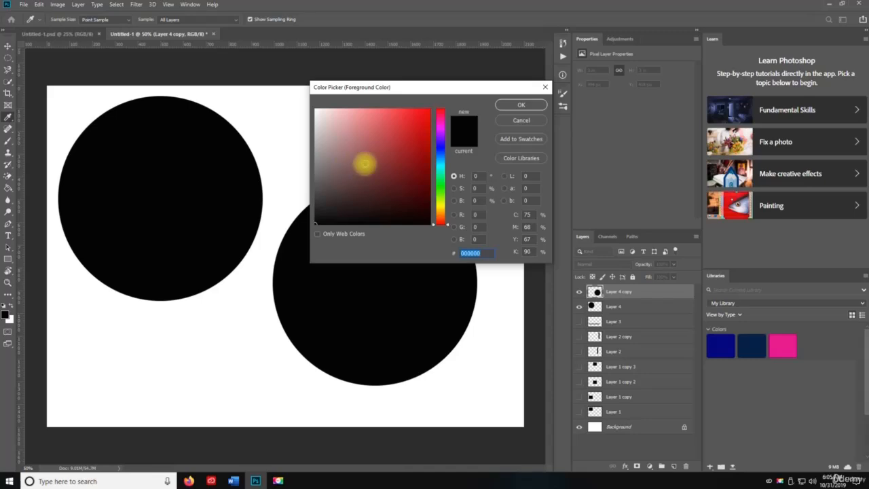
{"action": "left_click_drag", "start_coordinate": [365, 163], "coordinate": [416, 130]}
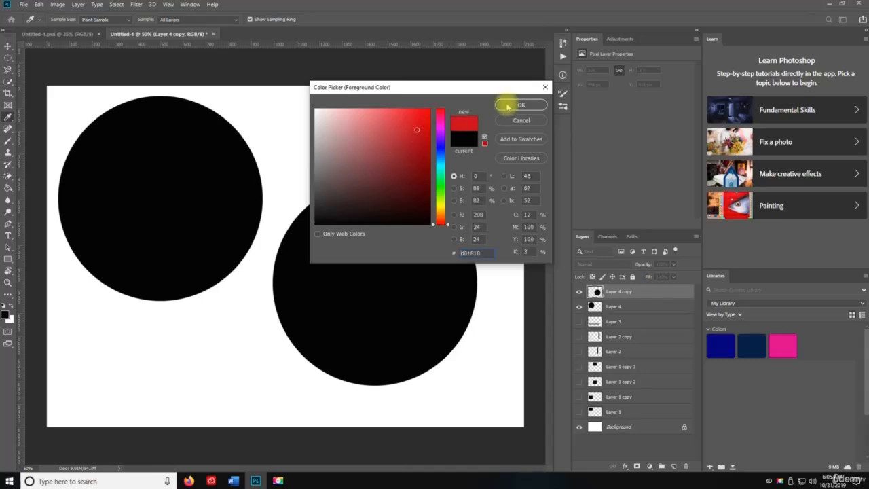
{"action": "left_click", "coordinate": [508, 107]}
{"action": "key", "text": "g"}
{"action": "left_click", "coordinate": [373, 252]}
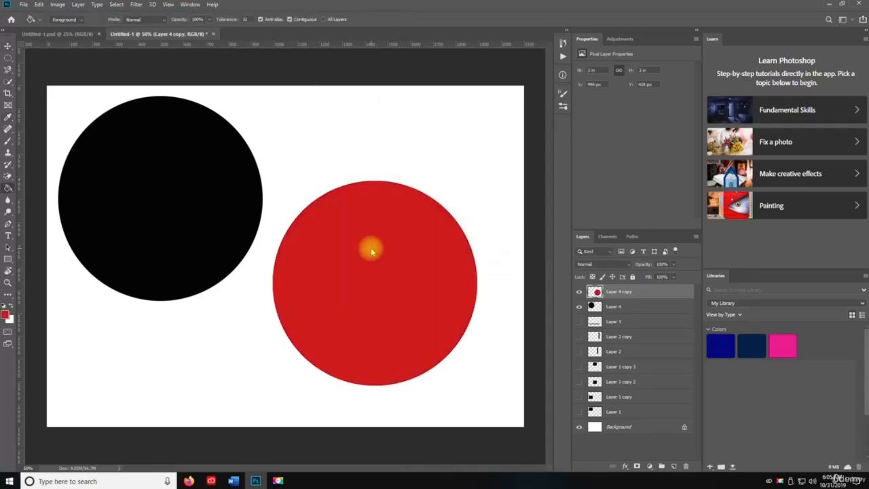
Move the red circle so it overlaps the black one, and place a copy of the black circle behind it to the right
{"action": "key", "text": "v"}
{"action": "left_click_drag", "start_coordinate": [381, 275], "coordinate": [236, 240]}
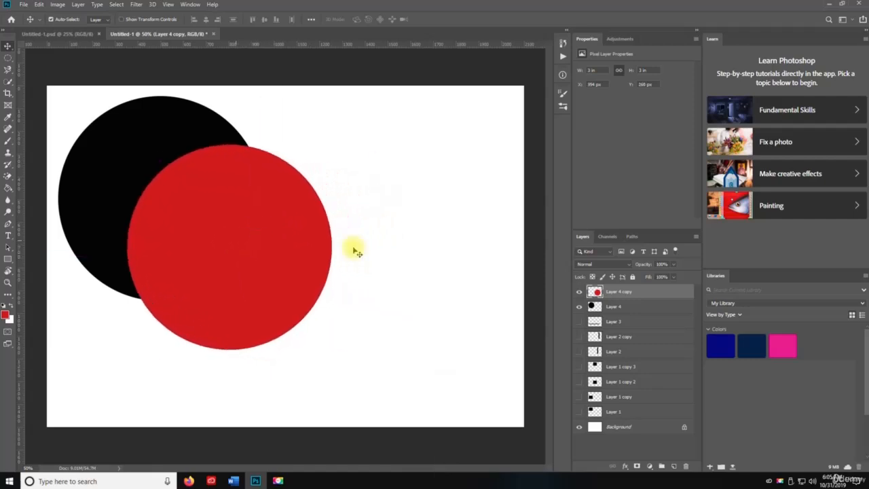
{"action": "left_click", "coordinate": [613, 307]}
{"action": "left_click_drag", "start_coordinate": [127, 140], "coordinate": [308, 158], "text": "alt"}
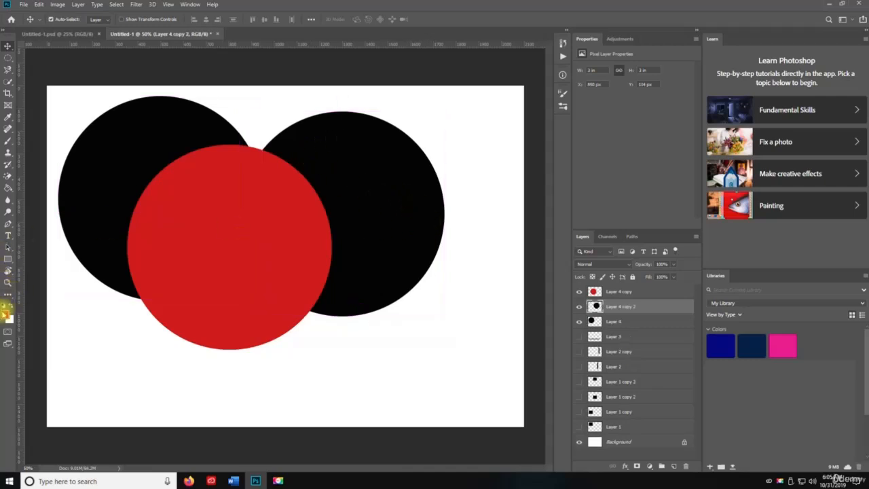
Set the foreground color to blue (#1821d0) and fill the new black circle copy with it
{"action": "left_click", "coordinate": [6, 314]}
{"action": "left_click", "coordinate": [440, 147]}
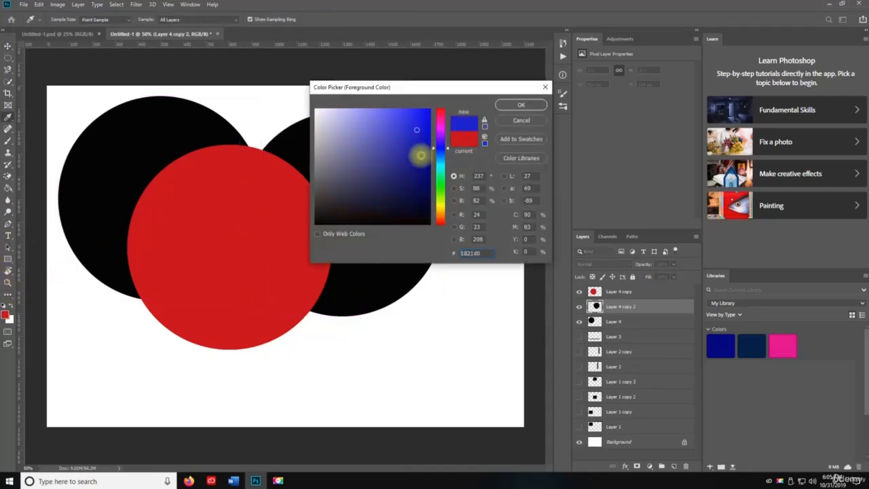
{"action": "left_click", "coordinate": [504, 106]}
{"action": "key", "text": "g"}
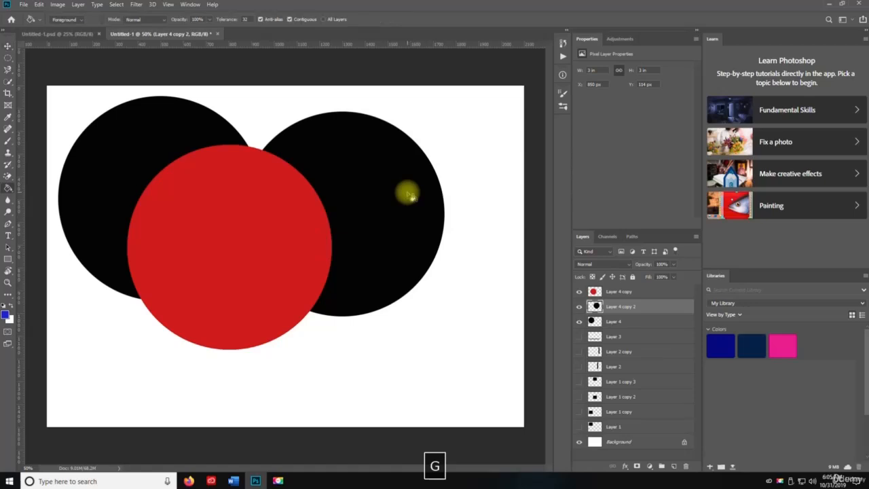
{"action": "left_click", "coordinate": [410, 196]}
{"action": "key", "text": "v"}
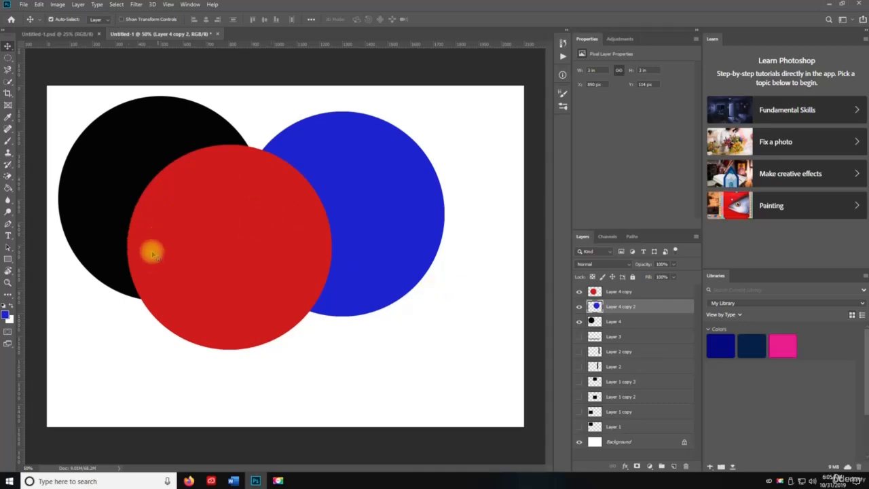
On a new layer, select an ellipse about 1.38 by 0.61 in below the blue circle and fill it with dark green (#225911)
{"action": "left_click", "coordinate": [12, 59]}
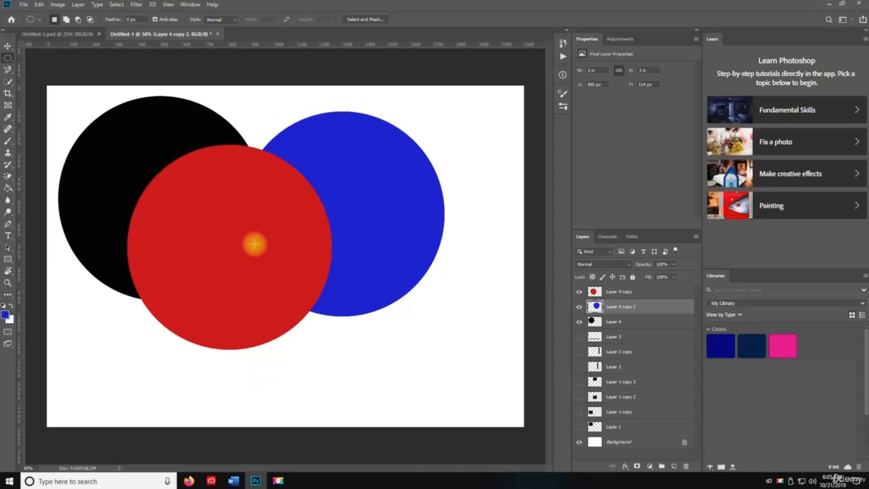
{"action": "left_click", "coordinate": [674, 467]}
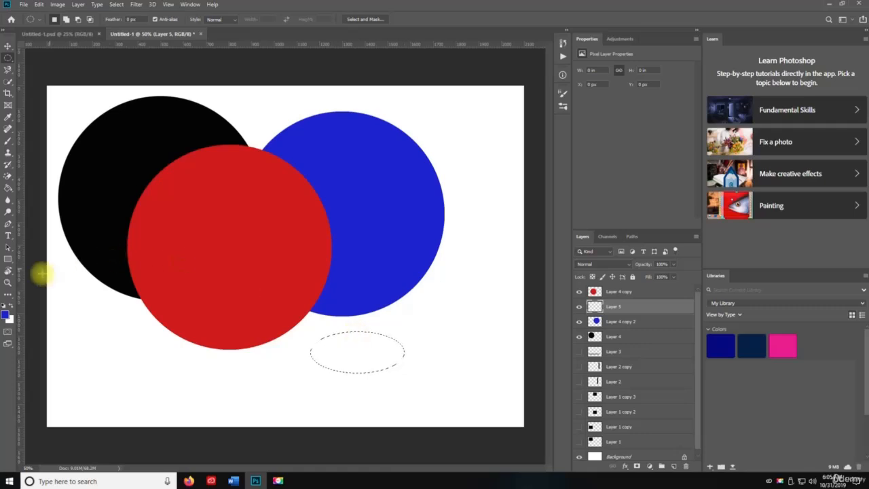
{"action": "left_click", "coordinate": [7, 315]}
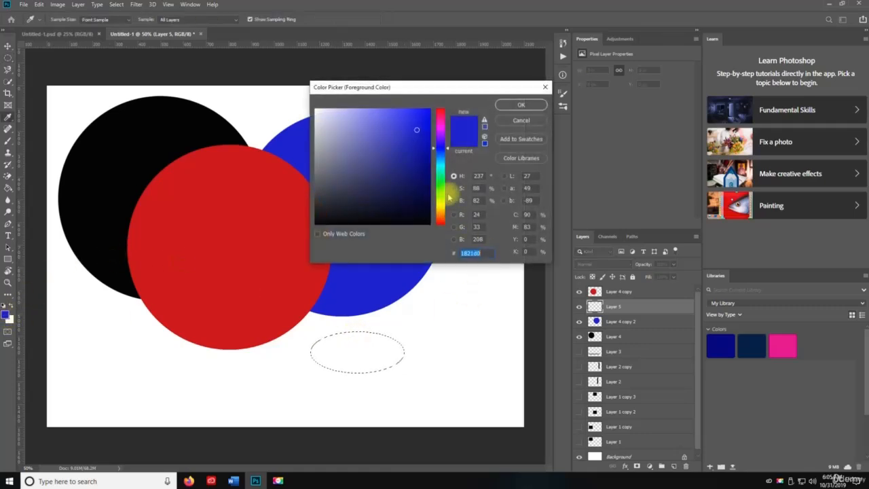
{"action": "left_click_drag", "start_coordinate": [445, 195], "coordinate": [437, 191]}
{"action": "mouse_move", "coordinate": [398, 145]}
{"action": "left_mouse_down"}
{"action": "mouse_move", "coordinate": [353, 156]}
{"action": "mouse_move", "coordinate": [407, 194]}
{"action": "mouse_move", "coordinate": [409, 184]}
{"action": "left_mouse_up"}
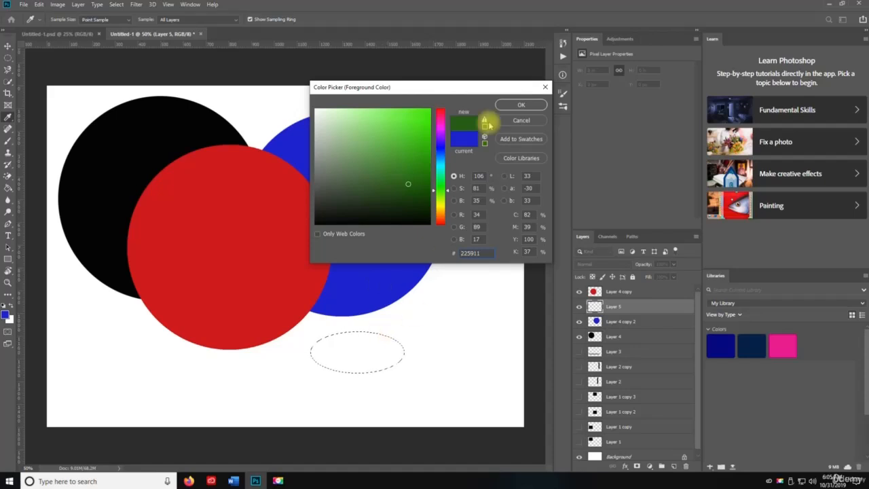
{"action": "left_click", "coordinate": [520, 105]}
{"action": "key", "text": "g"}
{"action": "left_click", "coordinate": [364, 352]}
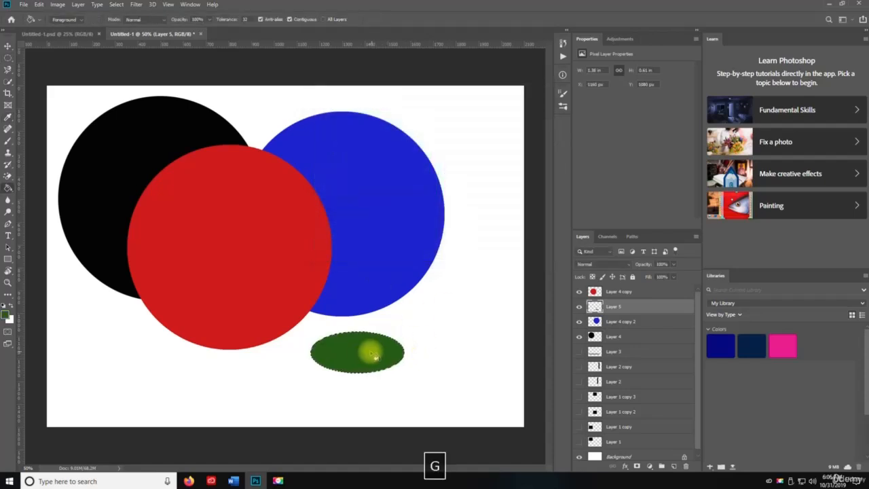
{"action": "key", "text": "v"}
{"action": "key", "text": "ctrl+d"}
Duplicate the green ellipse slightly to its lower right and fill the copy with yellow
{"action": "key", "text": "v"}
{"action": "left_click_drag", "start_coordinate": [356, 351], "coordinate": [388, 379]}
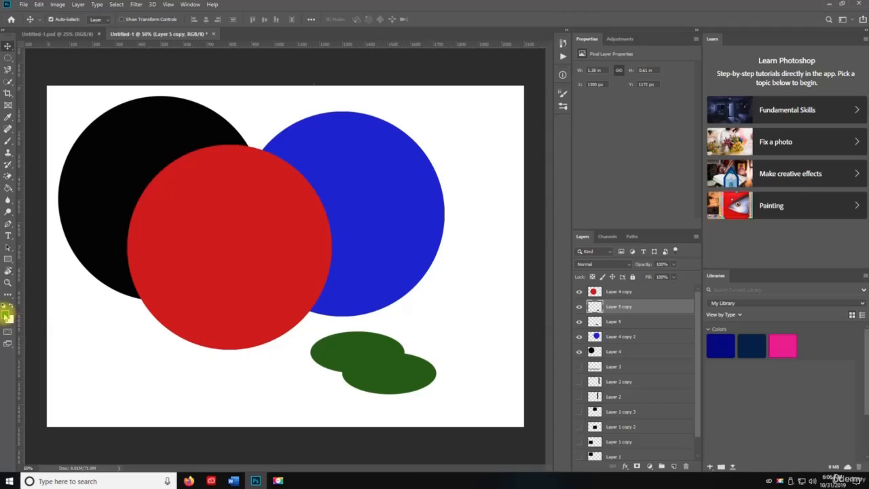
{"action": "left_click", "coordinate": [7, 312]}
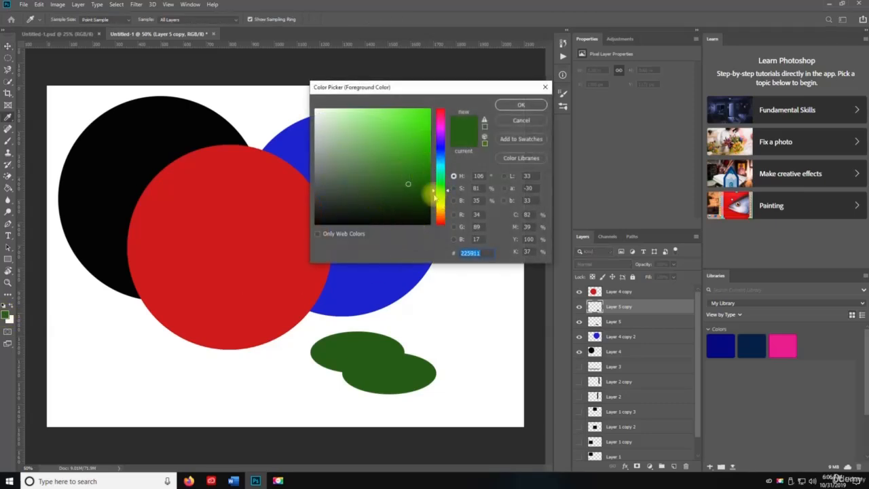
{"action": "mouse_move", "coordinate": [433, 195]}
{"action": "left_mouse_down"}
{"action": "mouse_move", "coordinate": [435, 209]}
{"action": "mouse_move", "coordinate": [406, 124]}
{"action": "left_mouse_up"}
{"action": "left_click", "coordinate": [521, 105]}
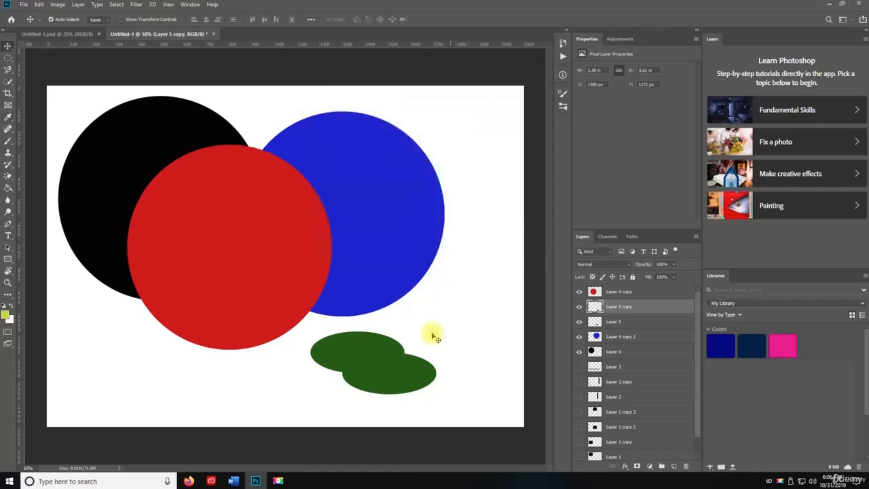
{"action": "key", "text": "g"}
{"action": "left_click", "coordinate": [414, 372]}
{"action": "key", "text": "v"}
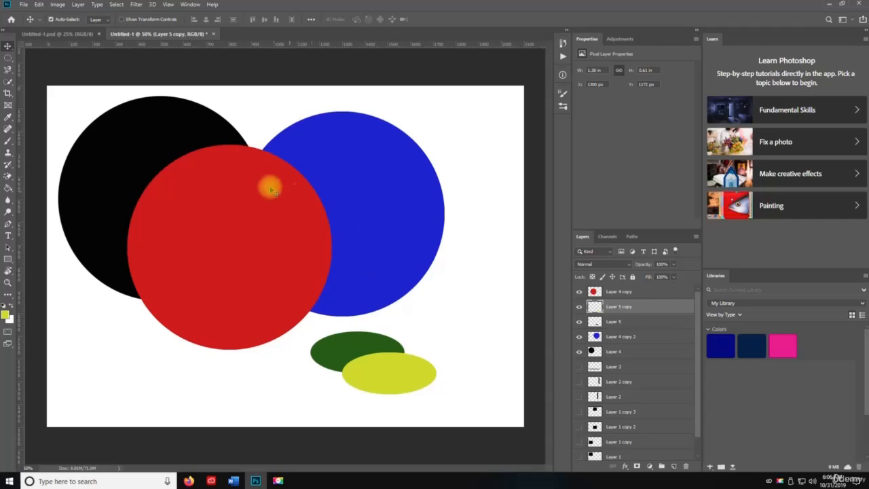
Select a one-pixel row across the lower part of the canvas with the Single Row Marquee tool
{"action": "right_click", "coordinate": [7, 63]}
{"action": "left_click", "coordinate": [55, 75]}
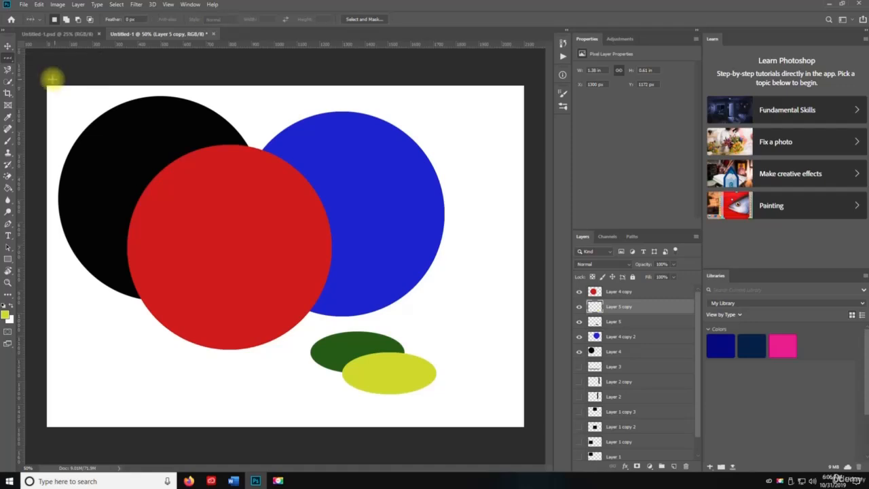
{"action": "right_click", "coordinate": [10, 61]}
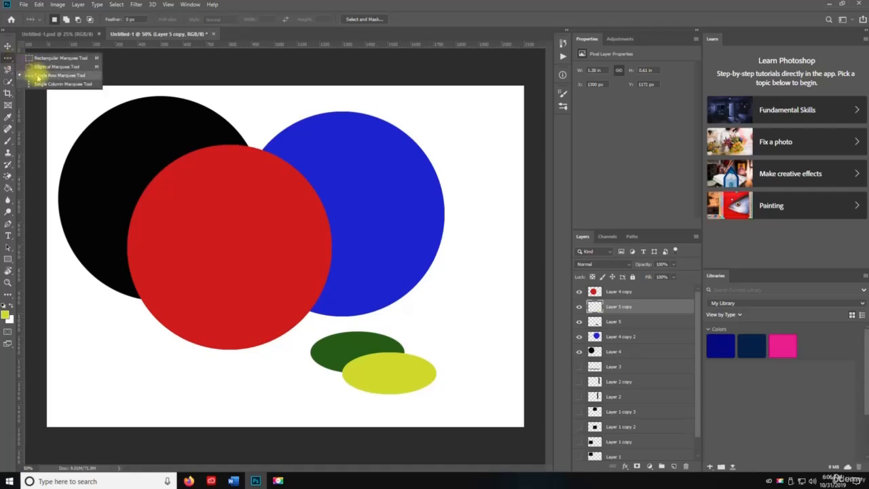
{"action": "left_click", "coordinate": [38, 77]}
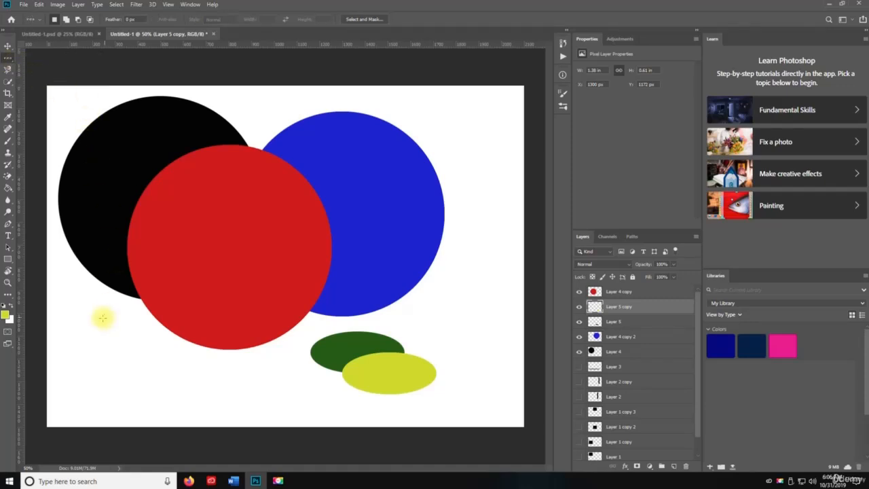
{"action": "left_click", "coordinate": [68, 347]}
{"action": "left_click_drag", "start_coordinate": [67, 351], "coordinate": [71, 381]}
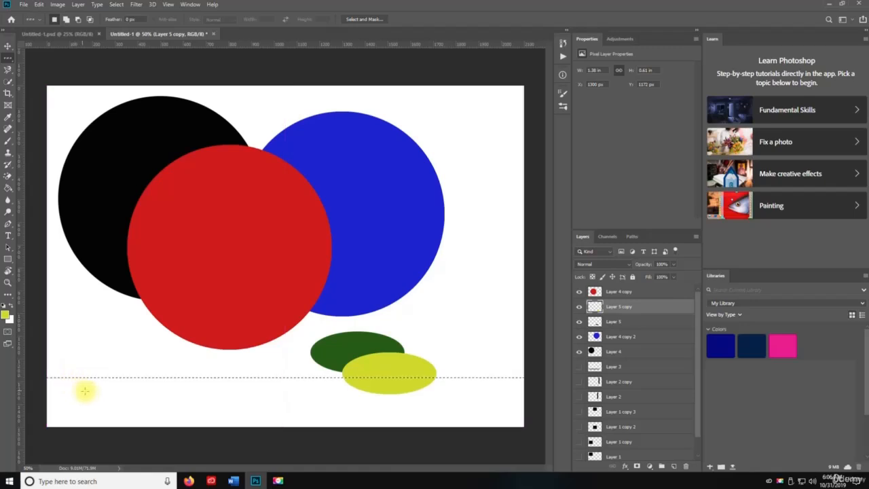
{"action": "left_click", "coordinate": [94, 398]}
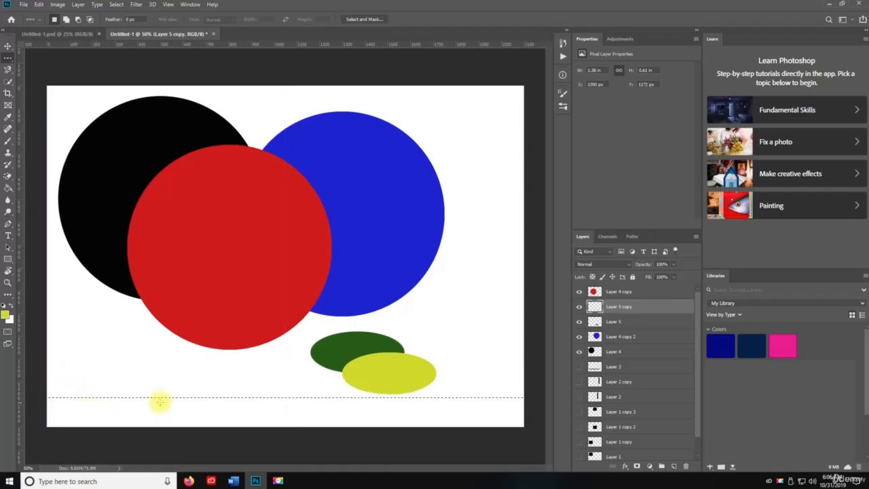
Unlock the Background layer and delete a single row of its pixels near the canvas's bottom edge
{"action": "scroll", "coordinate": [619, 356], "scroll_direction": "down", "scroll_amount": 1}
{"action": "left_click", "coordinate": [682, 453]}
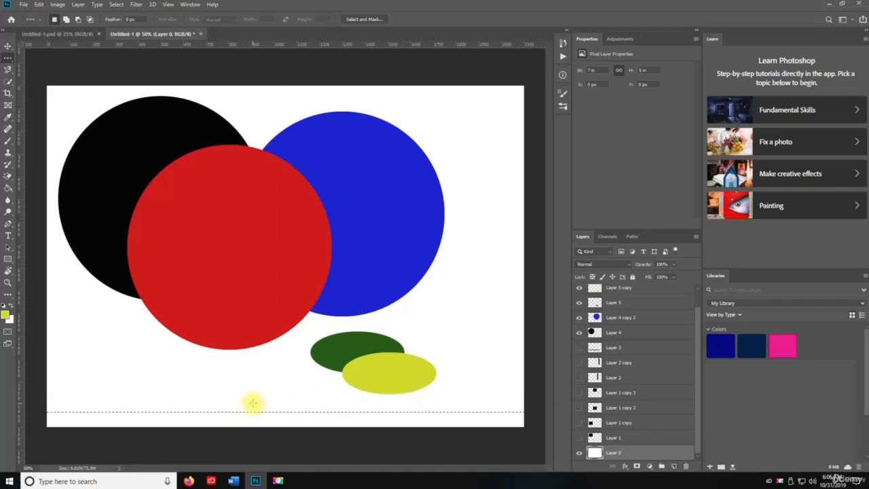
{"action": "key", "text": "Delete"}
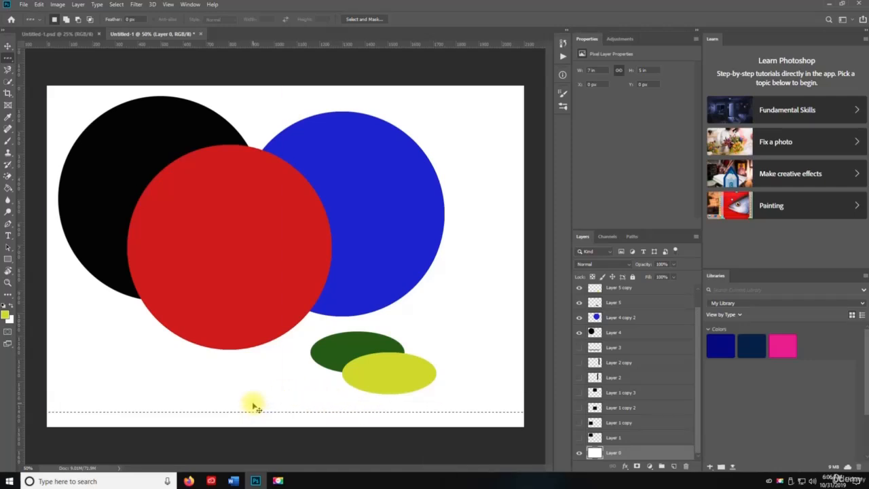
Clear the row selection, delete a one-pixel column of Layer 0 near the canvas's right edge with the Single Column Marquee tool, and deselect
{"action": "key", "text": "ctrl+d"}
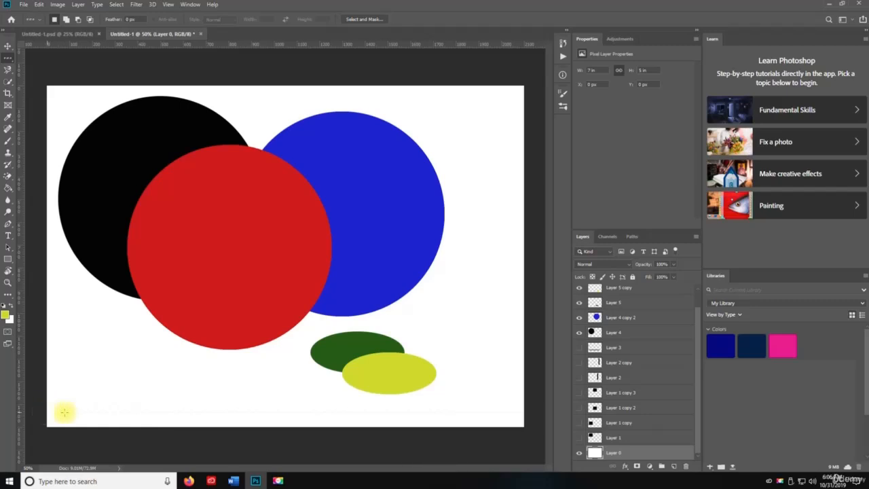
{"action": "right_click", "coordinate": [8, 60]}
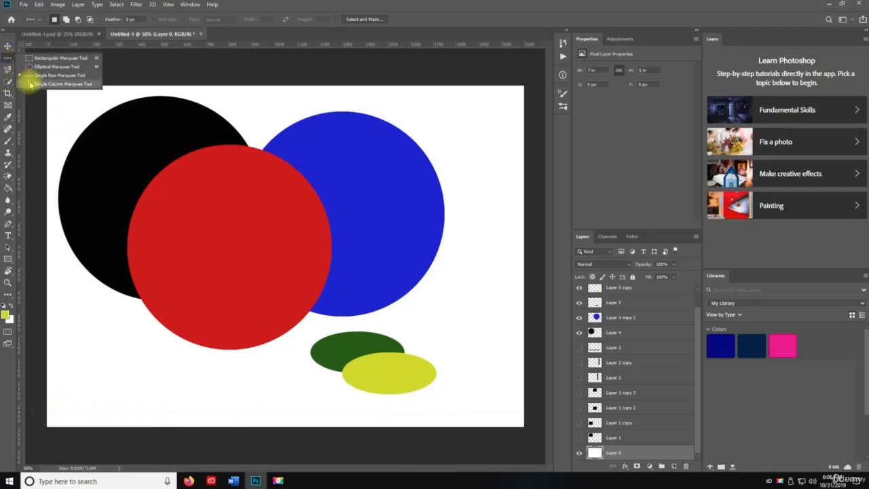
{"action": "left_click", "coordinate": [30, 84]}
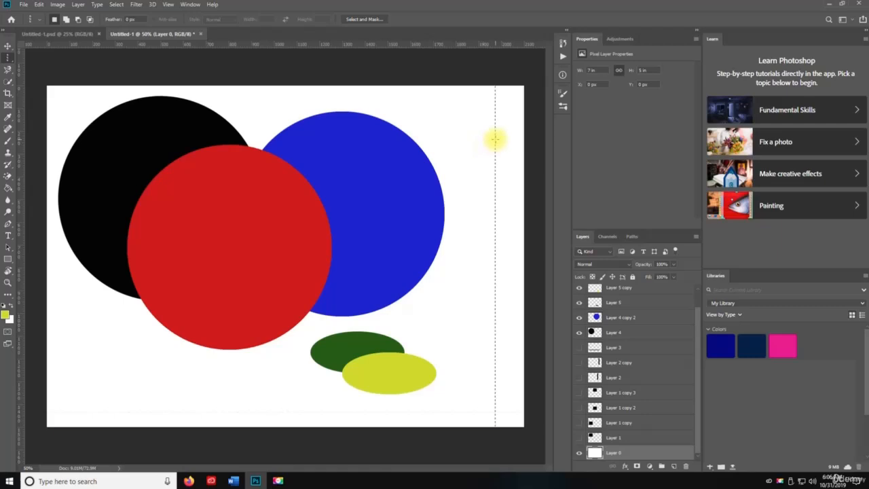
{"action": "key", "text": "Delete"}
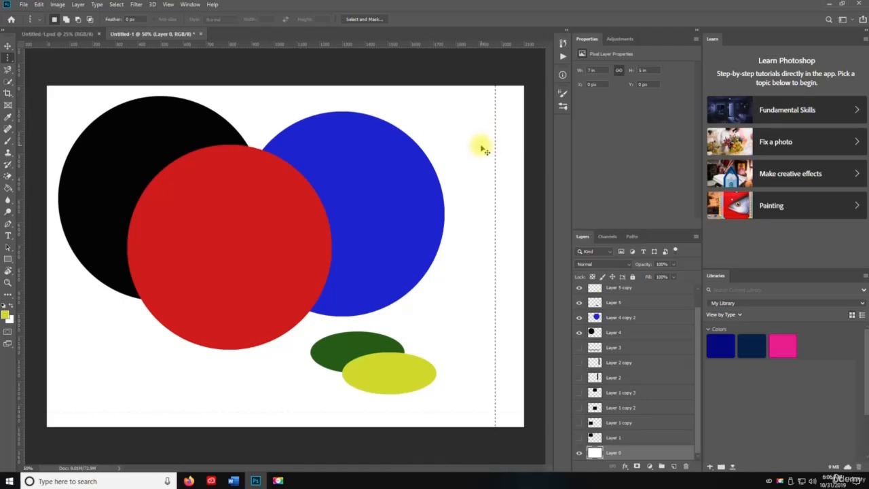
{"action": "key", "text": "ctrl+d"}
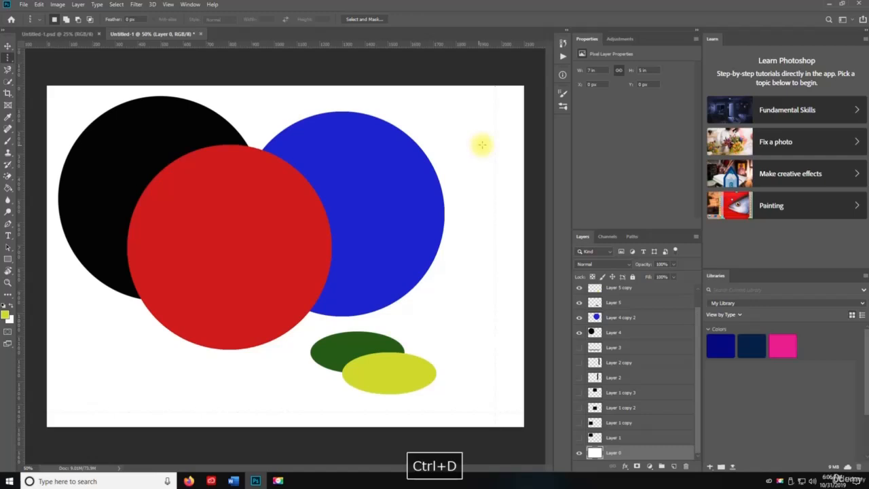
Add a new layer beneath Layer 0 and fill it with black using the Paint Bucket tool
{"action": "key", "text": "z"}
{"action": "left_click", "coordinate": [500, 396]}
{"action": "left_click_drag", "start_coordinate": [500, 396], "coordinate": [439, 311]}
{"action": "key", "text": "space"}
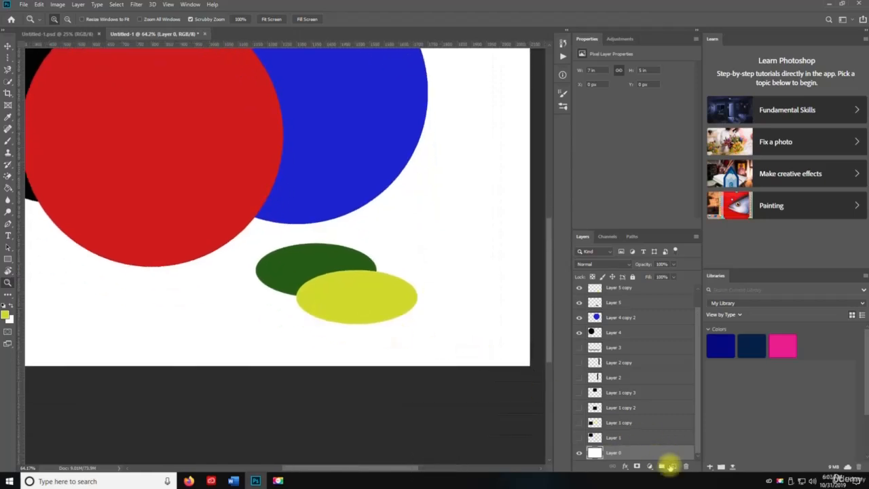
{"action": "left_click", "coordinate": [673, 467]}
{"action": "left_click_drag", "start_coordinate": [622, 443], "coordinate": [620, 462]}
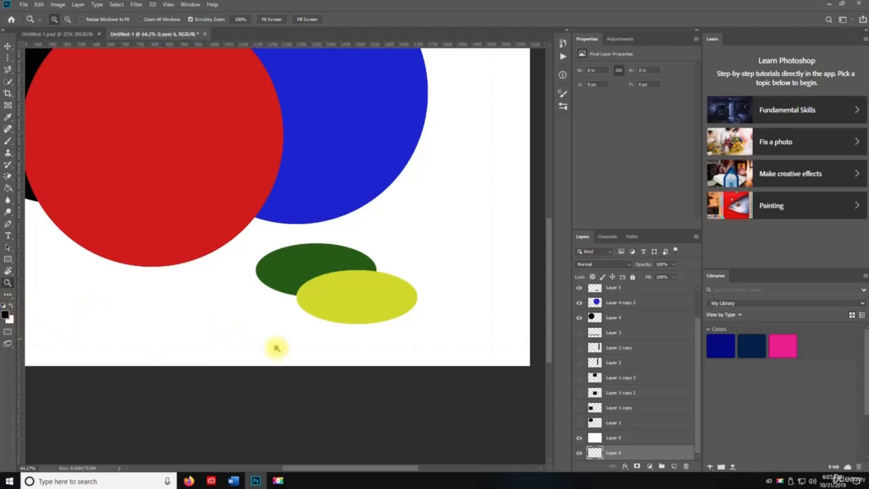
{"action": "key", "text": "g"}
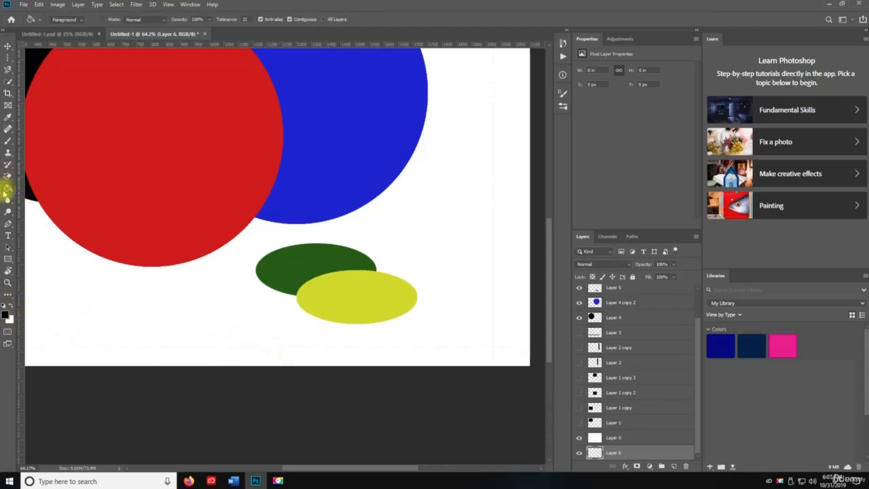
{"action": "left_click", "coordinate": [201, 319]}
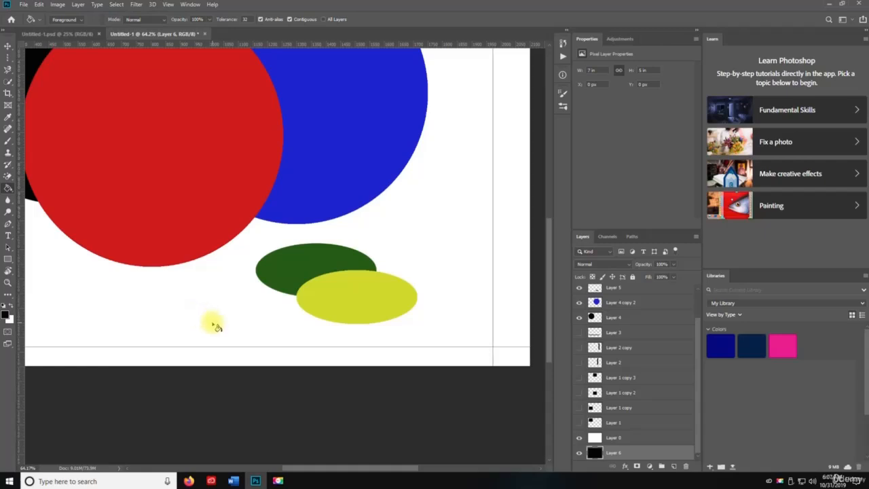
Examine the one-pixel row and column lines along the canvas, both close up and in the whole image
{"action": "scroll", "coordinate": [408, 218], "scroll_direction": "up", "scroll_amount": 5}
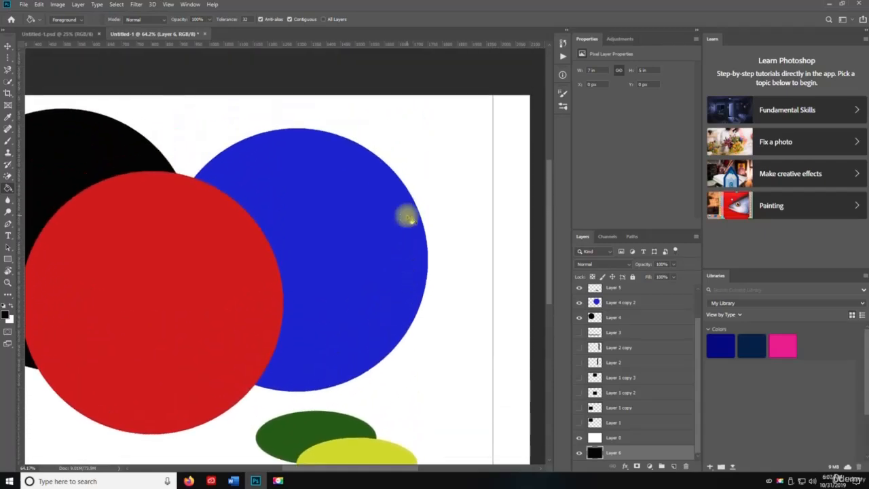
{"action": "scroll", "coordinate": [408, 217], "scroll_direction": "down", "scroll_amount": 5}
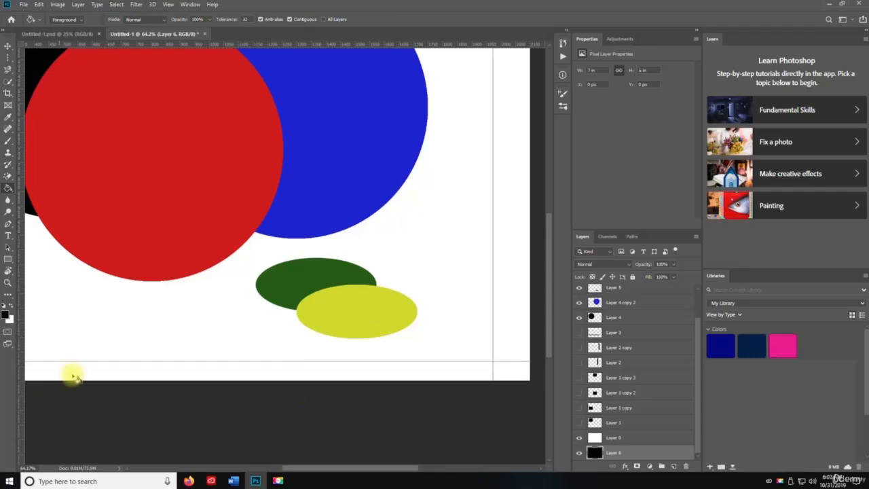
{"action": "left_click", "coordinate": [8, 68]}
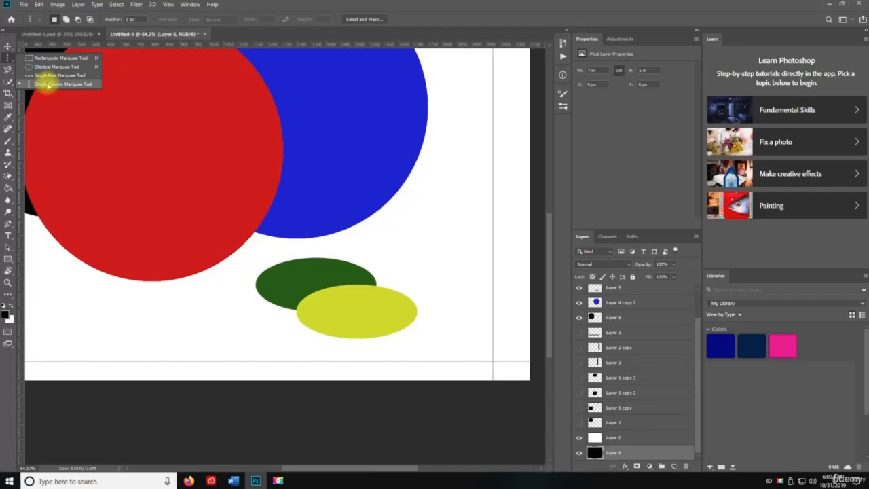
{"action": "left_click", "coordinate": [47, 83]}
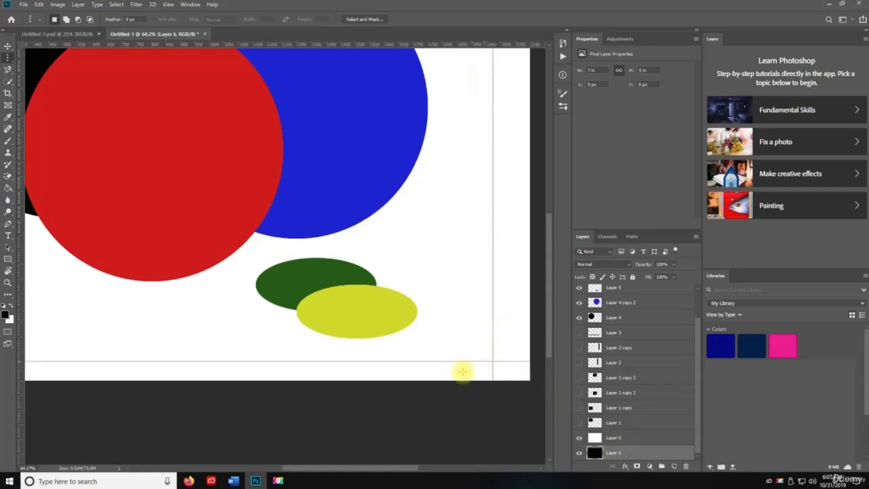
{"action": "key", "text": "z"}
{"action": "left_click", "coordinate": [224, 243], "text": "alt"}
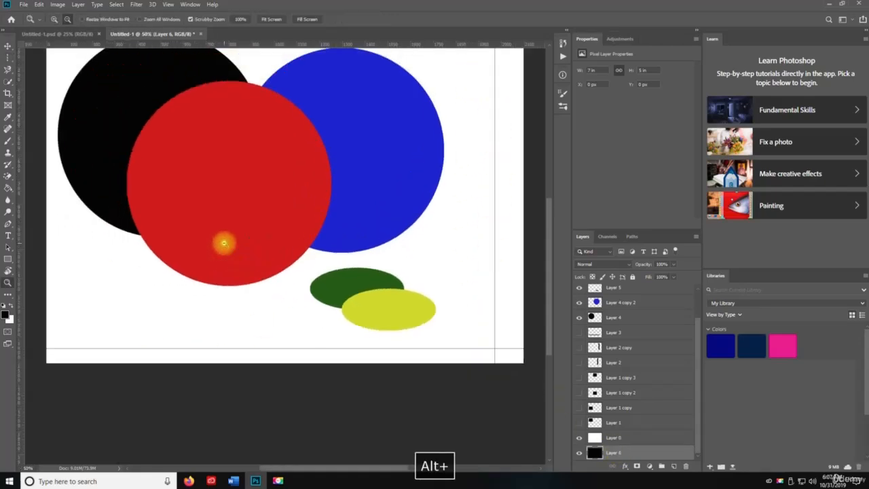
{"action": "left_click", "coordinate": [224, 243], "text": "alt"}
{"action": "key", "text": "v"}
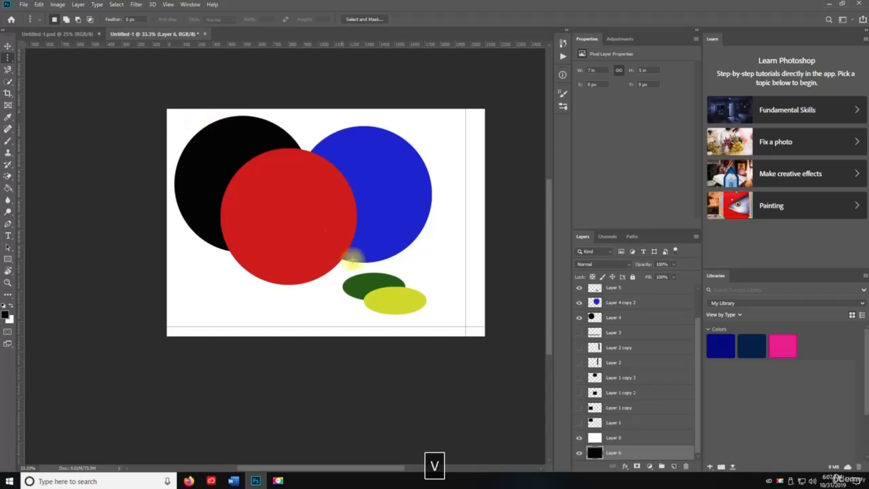
Switch to the Rectangular Marquee tool and review the other marquee tool variants
{"action": "right_click", "coordinate": [9, 58]}
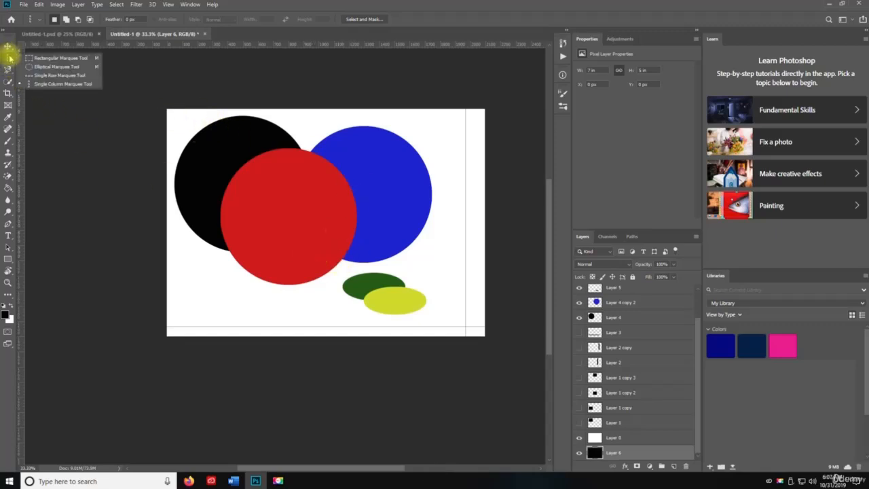
{"action": "left_click", "coordinate": [46, 61]}
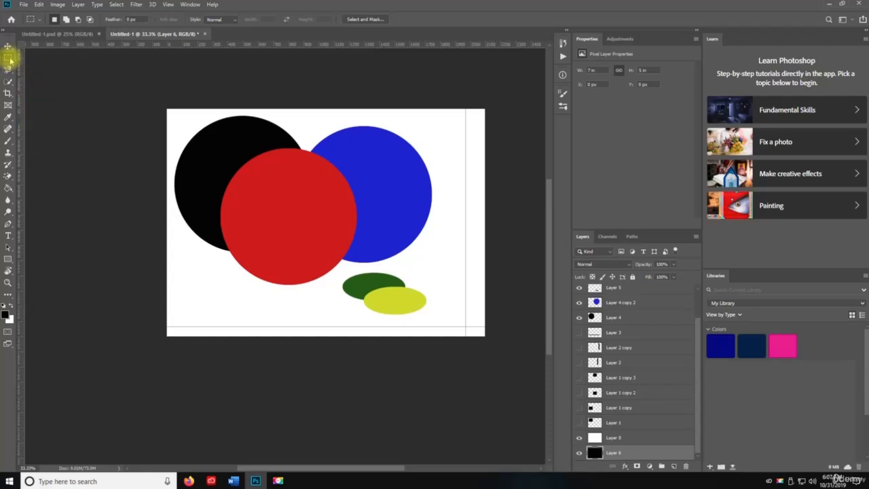
{"action": "right_click", "coordinate": [9, 59]}
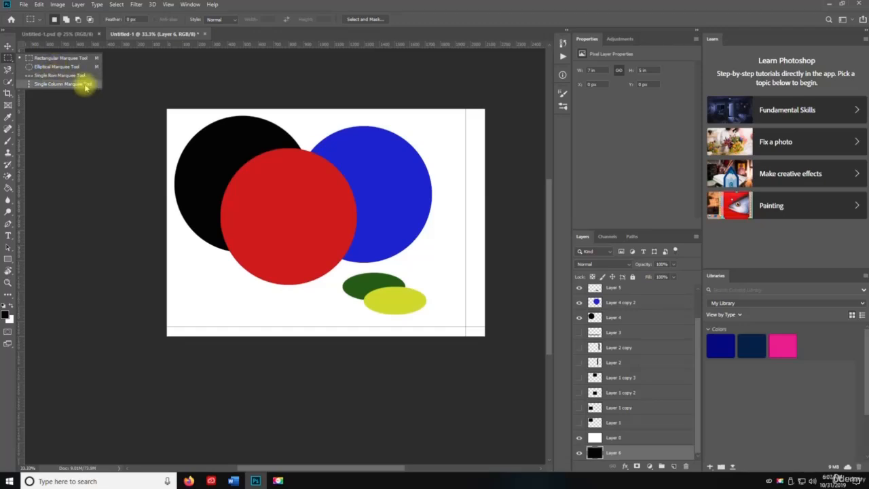
{"action": "left_click", "coordinate": [150, 119]}
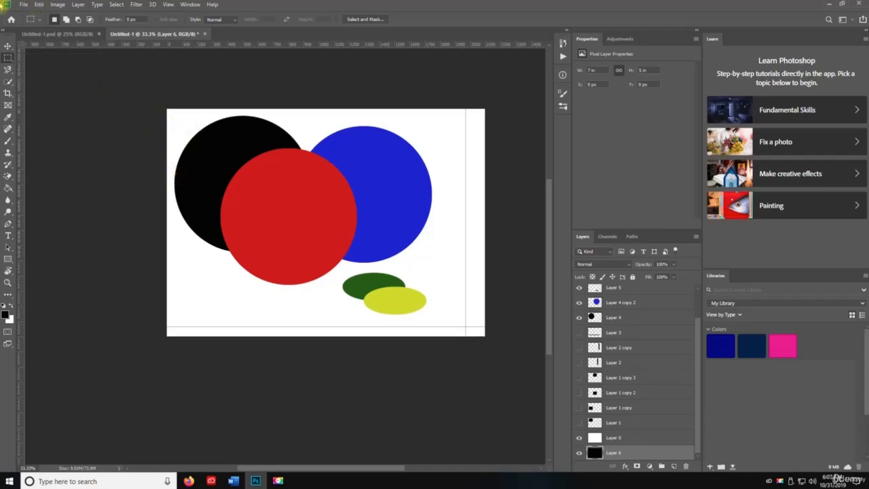
Save the document to the Desktop as Untitled-2 in Photoshop format with Maximize Compatibility on
{"action": "left_click", "coordinate": [23, 5]}
{"action": "left_click", "coordinate": [34, 85]}
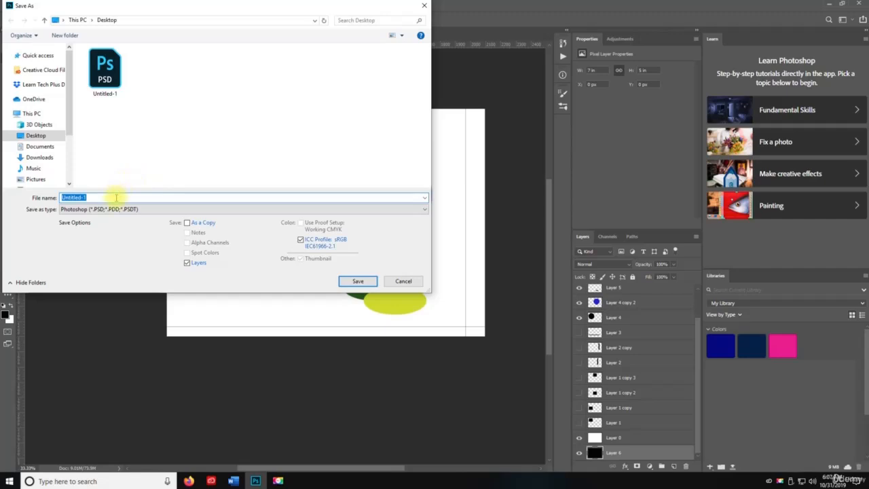
{"action": "key", "text": "BackSpace"}
{"action": "type", "text": "2"}
{"action": "key", "text": "Return"}
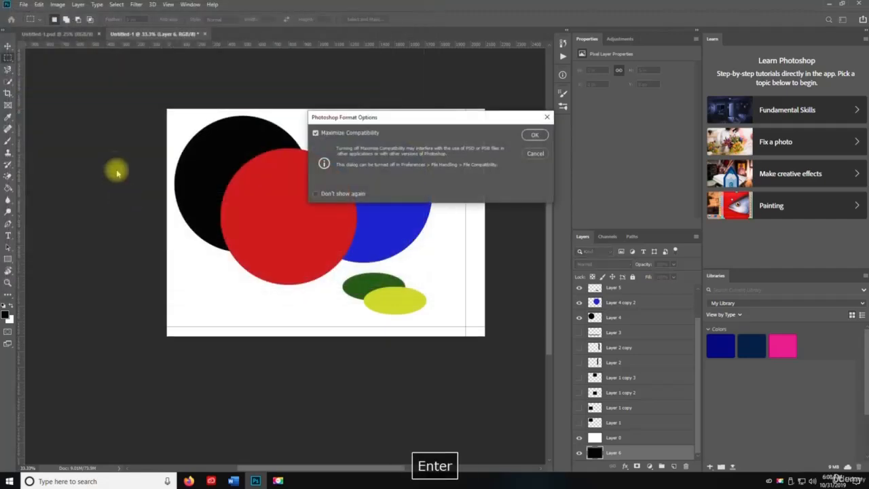
{"action": "left_click", "coordinate": [535, 134]}
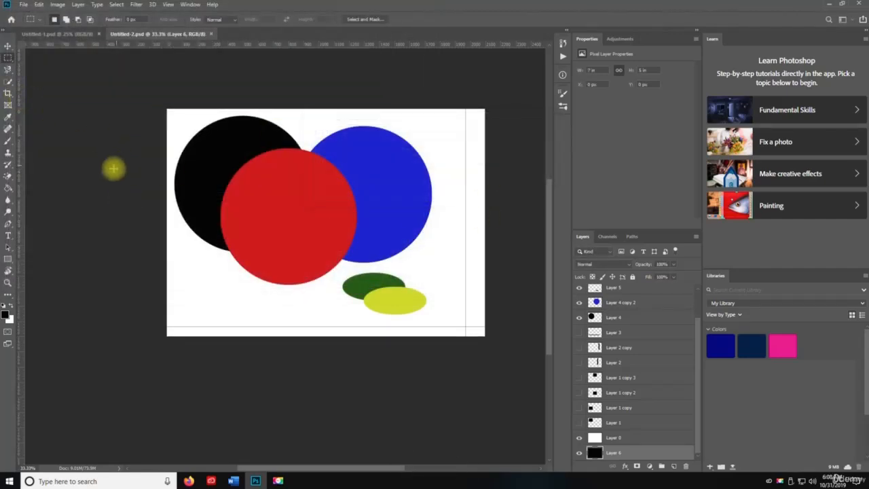